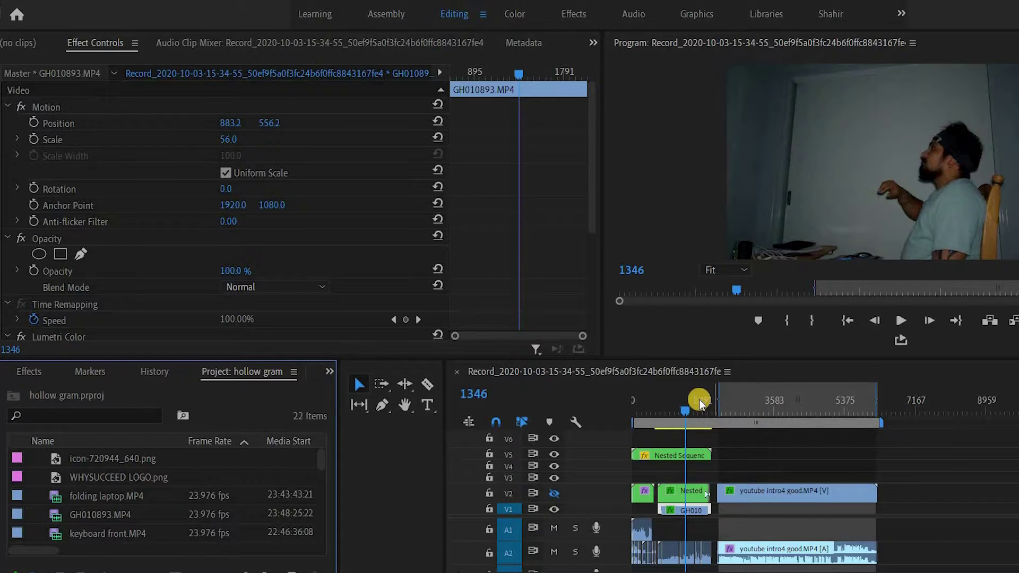
- Play through the raw GH010893.MP4 hand-gesture footage with the overlay track hidden, starting near its beginning
mouse_move(673, 411)
mouse_down()
mouse_move(664, 413)
mouse_move(699, 409)
mouse_move(657, 411)
mouse_up()
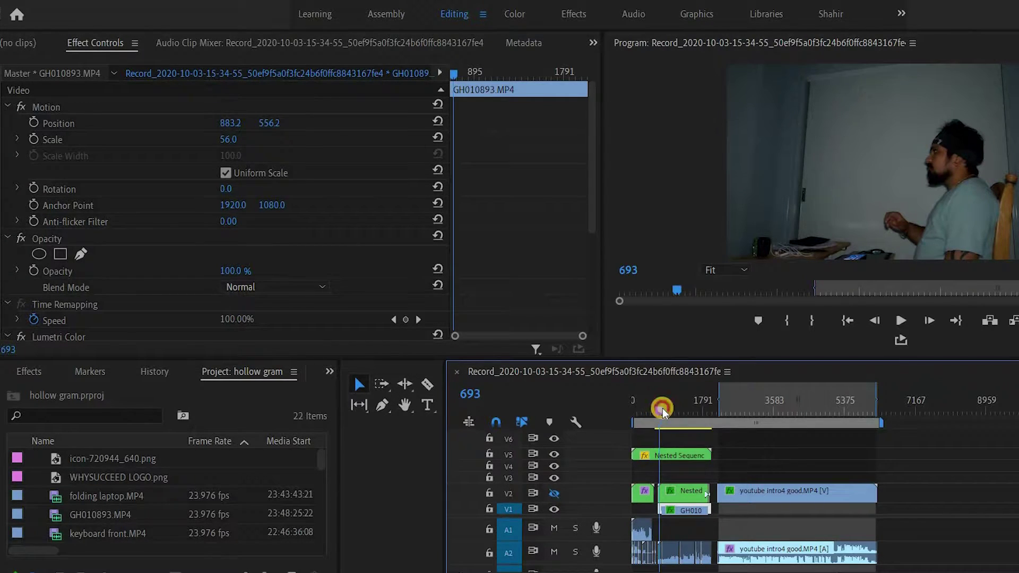
drag(657, 410, 662, 410)
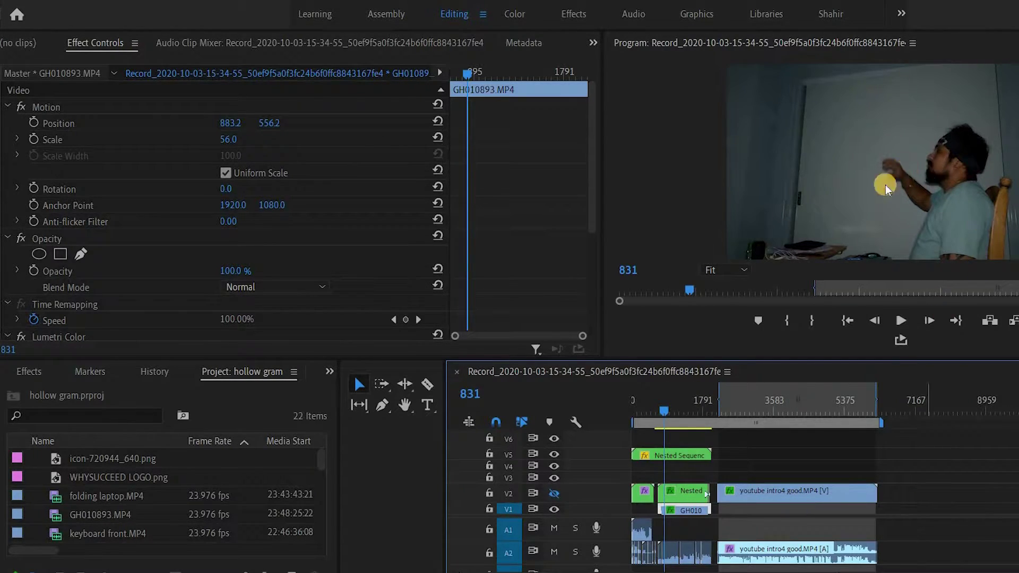
key(space)
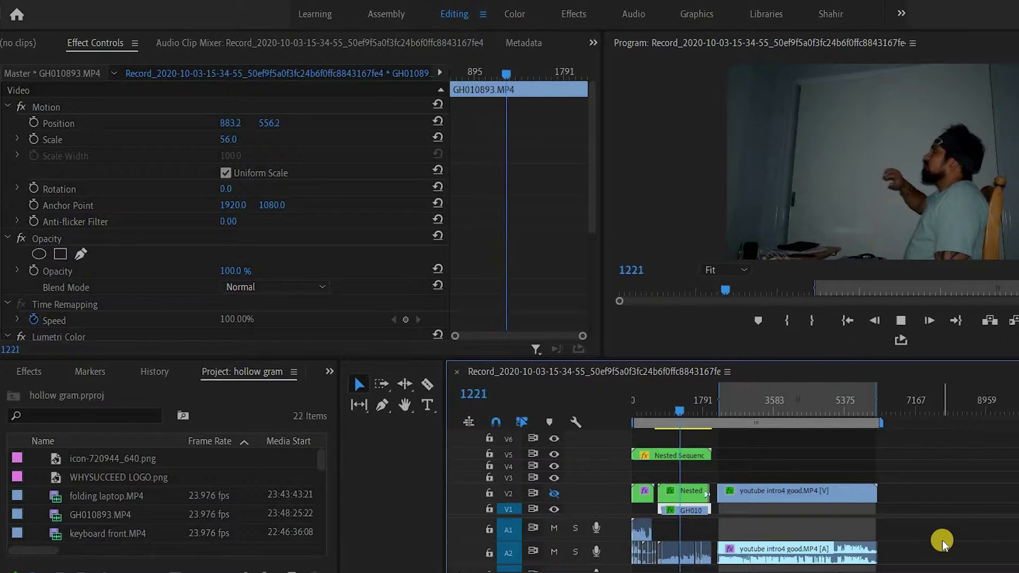
key(space)
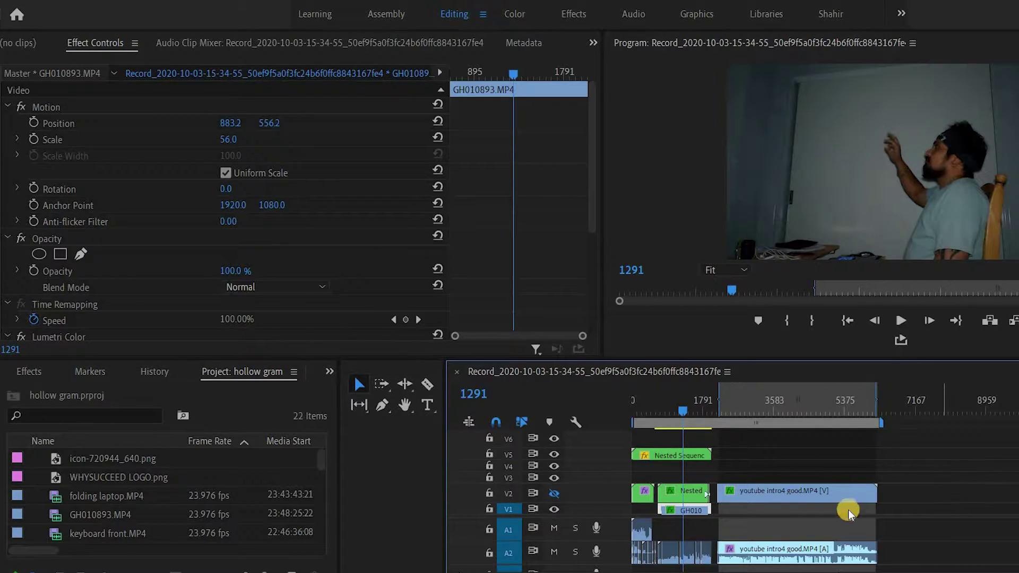
key(space)
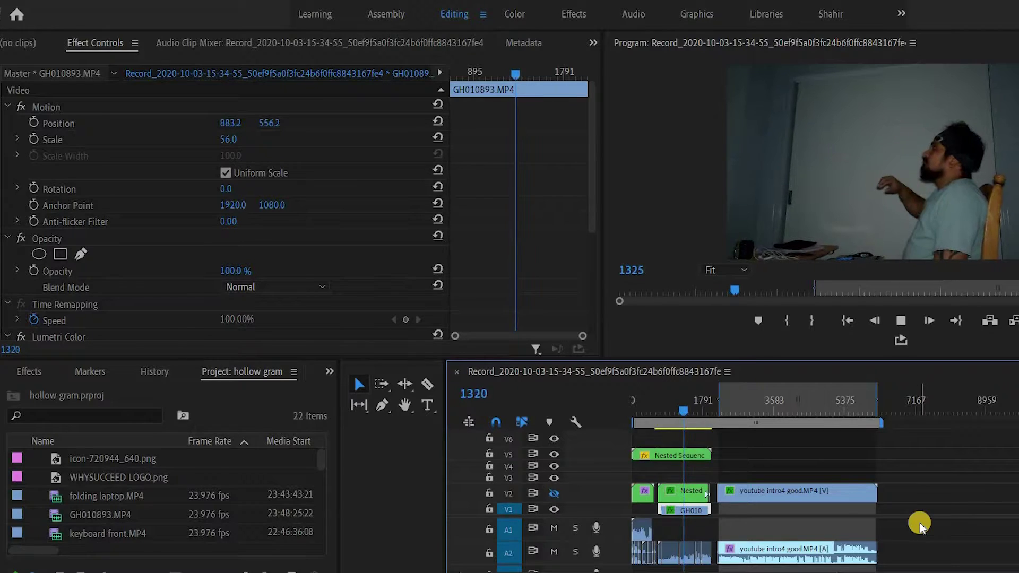
key(space)
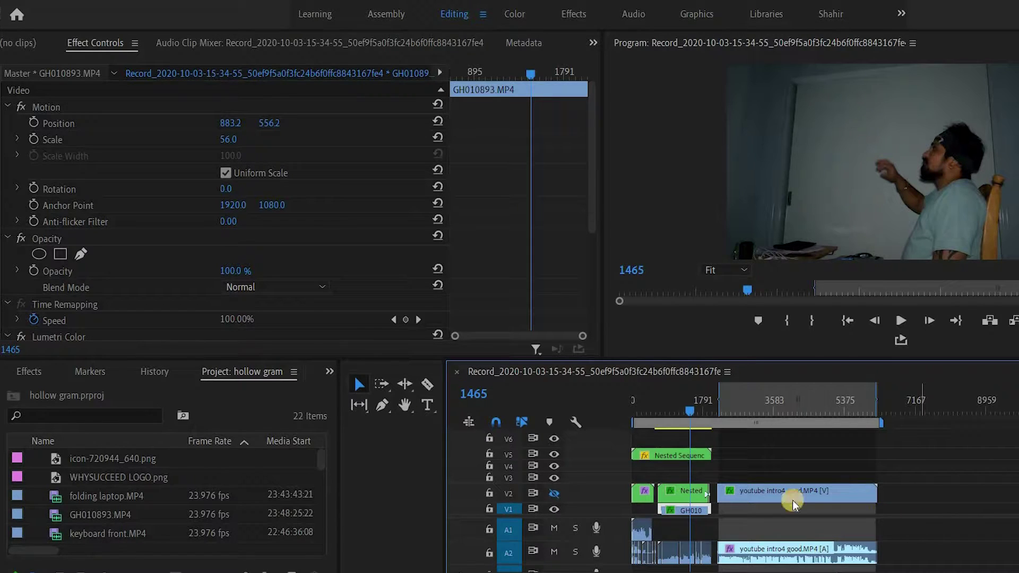
- Turn on the output of video track V2 and play the footage with the phone hologram overlay
click(554, 494)
drag(673, 415, 658, 419)
key(space)
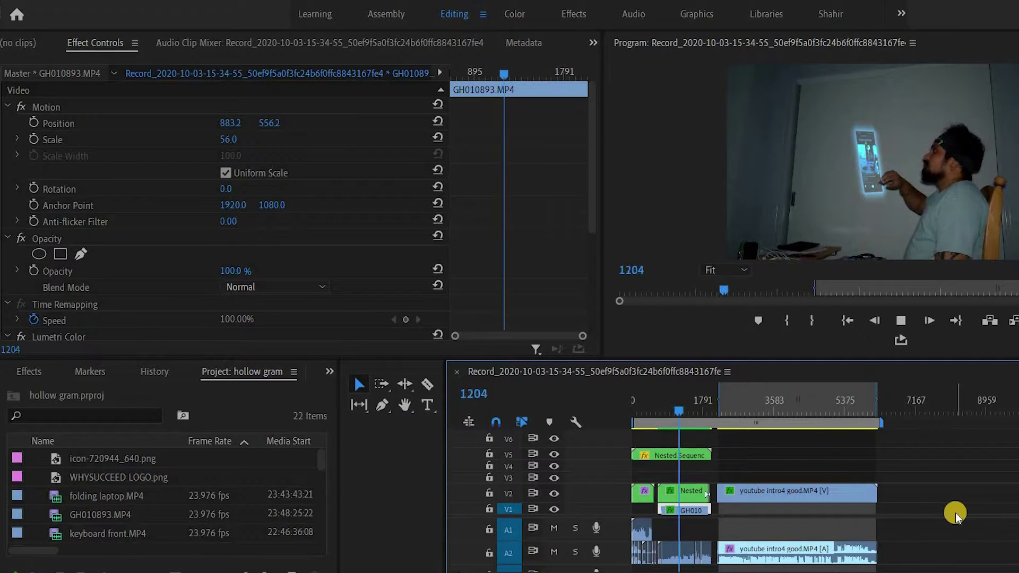
key(space)
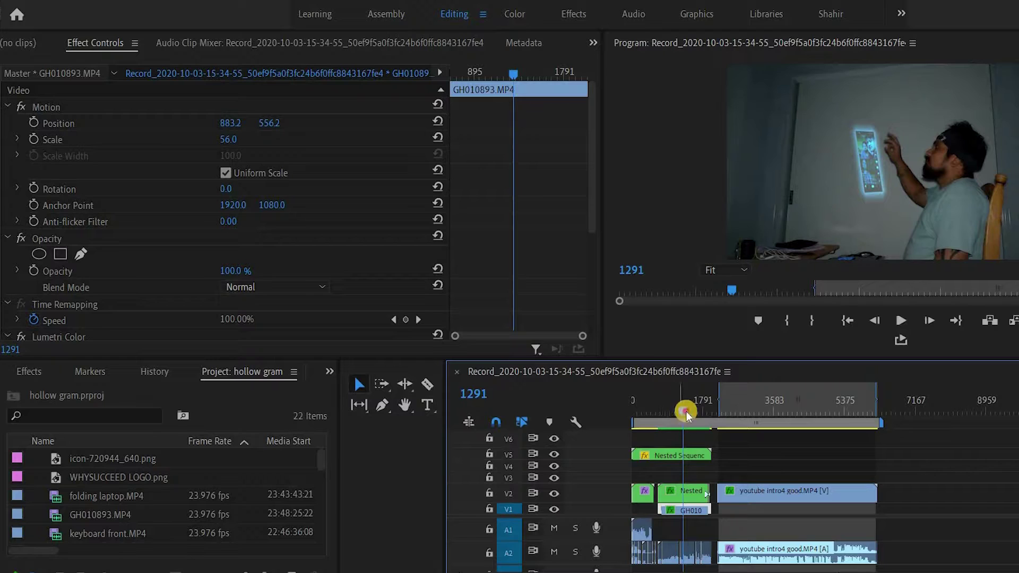
- Review the finished hologram effect near the start, end and middle of the GH010893.MP4 clip, and dismiss the system notification
drag(662, 413, 651, 413)
key(space)
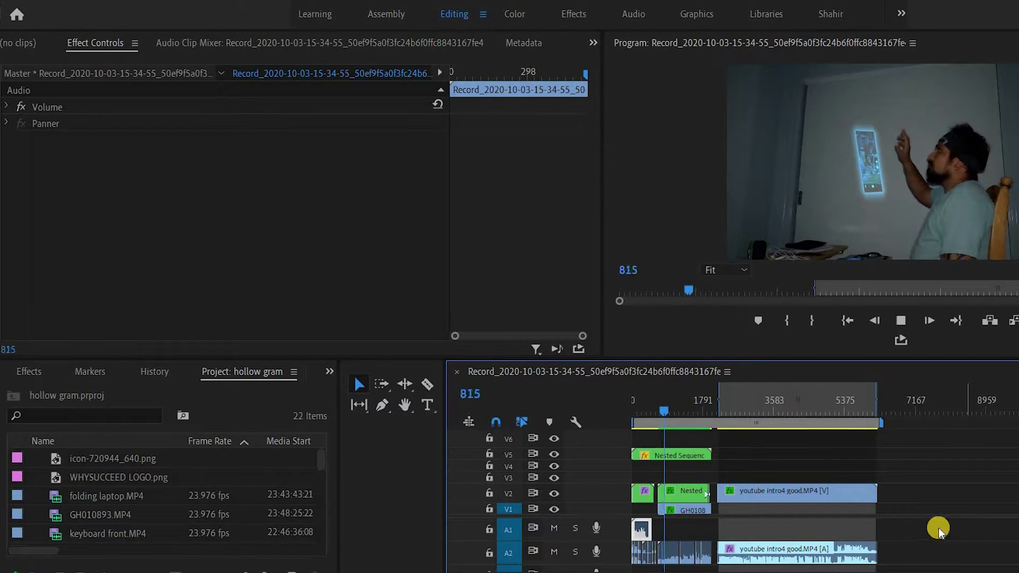
drag(683, 412, 701, 411)
key(space)
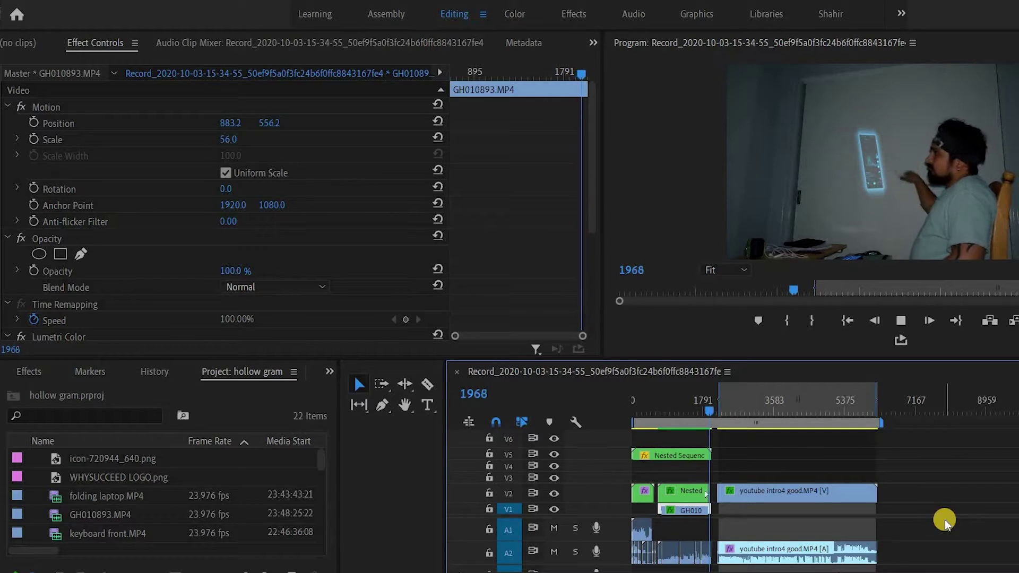
key(space)
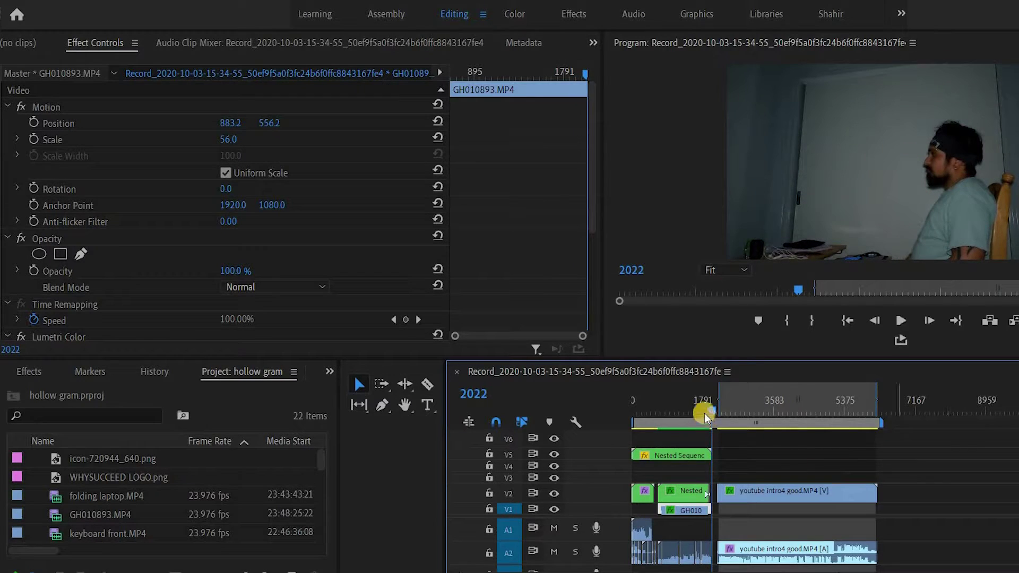
click(672, 418)
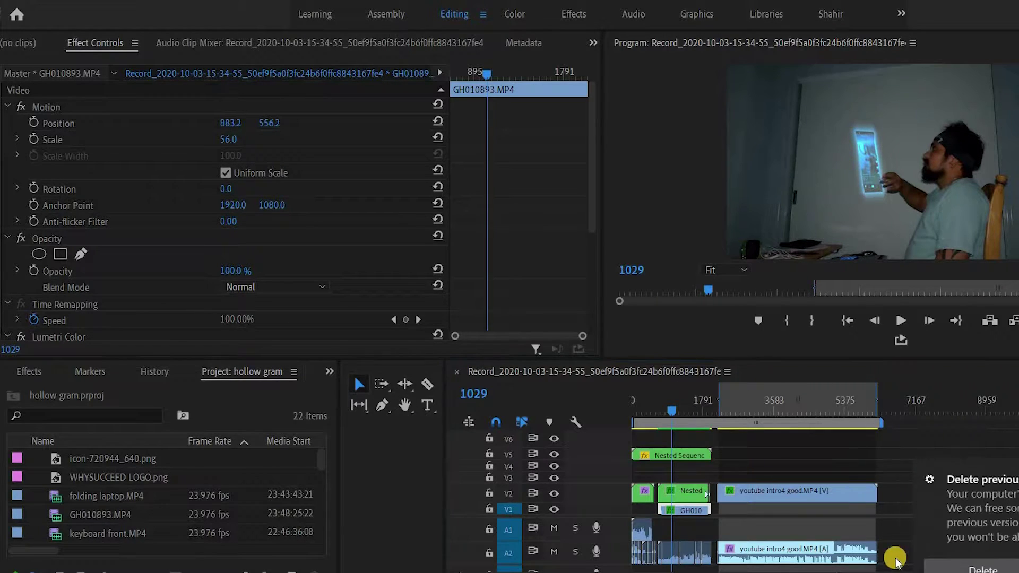
click(973, 526)
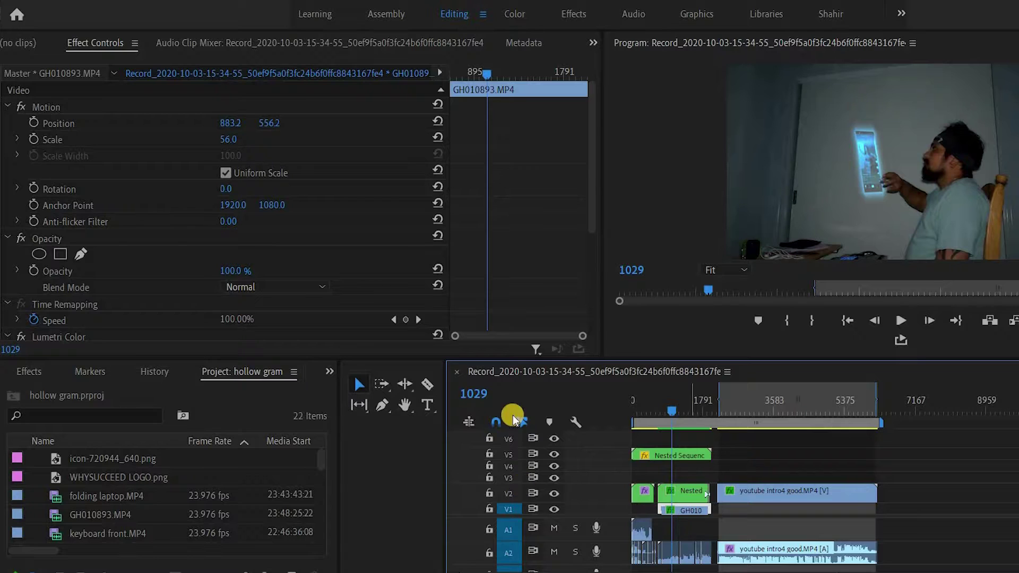
click(934, 199)
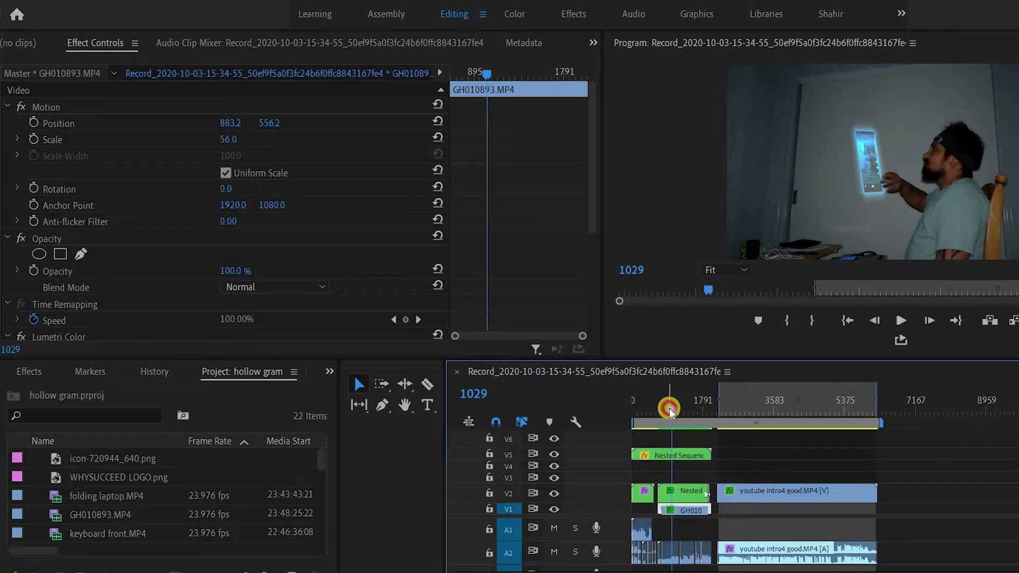
- Duplicate the GH010893.MP4 clip onto track V2 in the empty area after the intro clip, and preview it up to frame 6730
drag(677, 410, 888, 416)
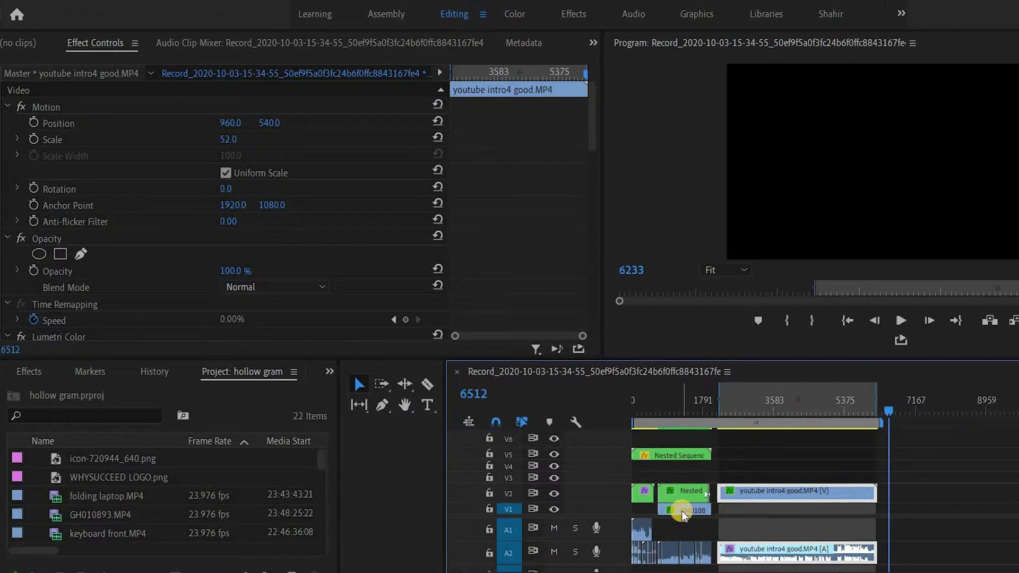
drag(682, 510, 915, 499)
key(space)
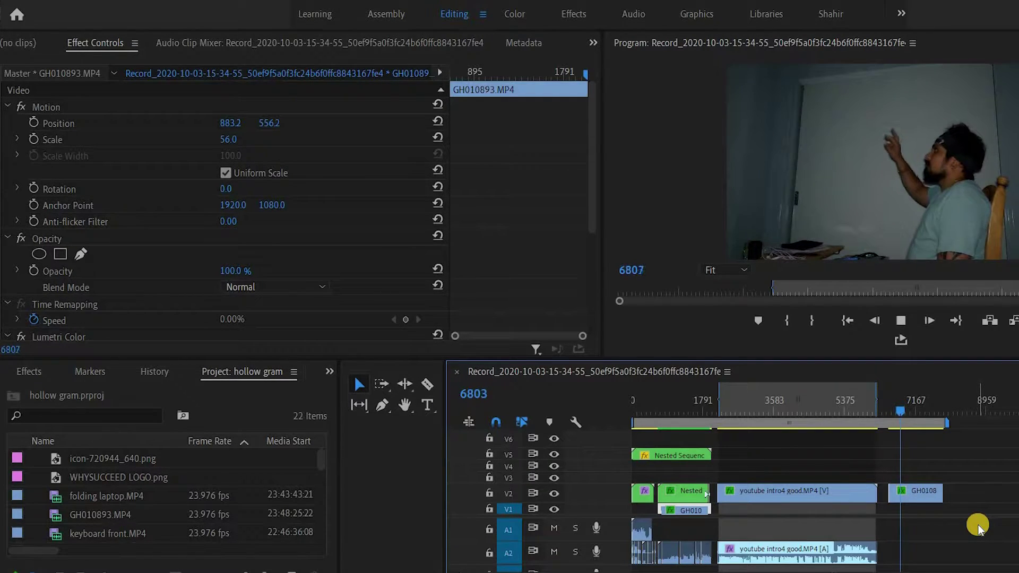
key(space)
drag(888, 412, 898, 412)
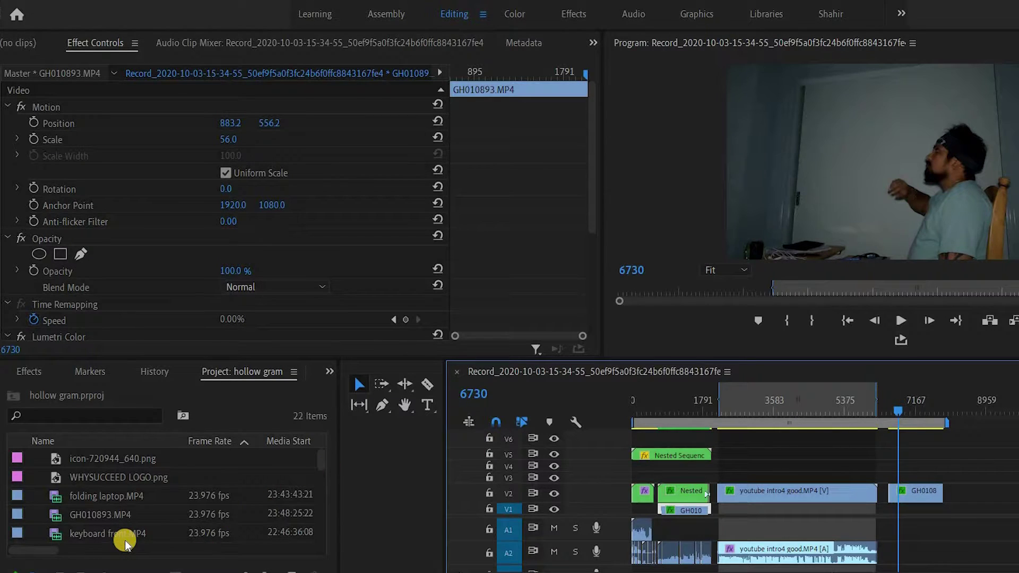
scroll(124, 523, down, 4)
scroll(123, 523, down, 3)
scroll(60, 511, up, 3)
drag(20, 494, 957, 493)
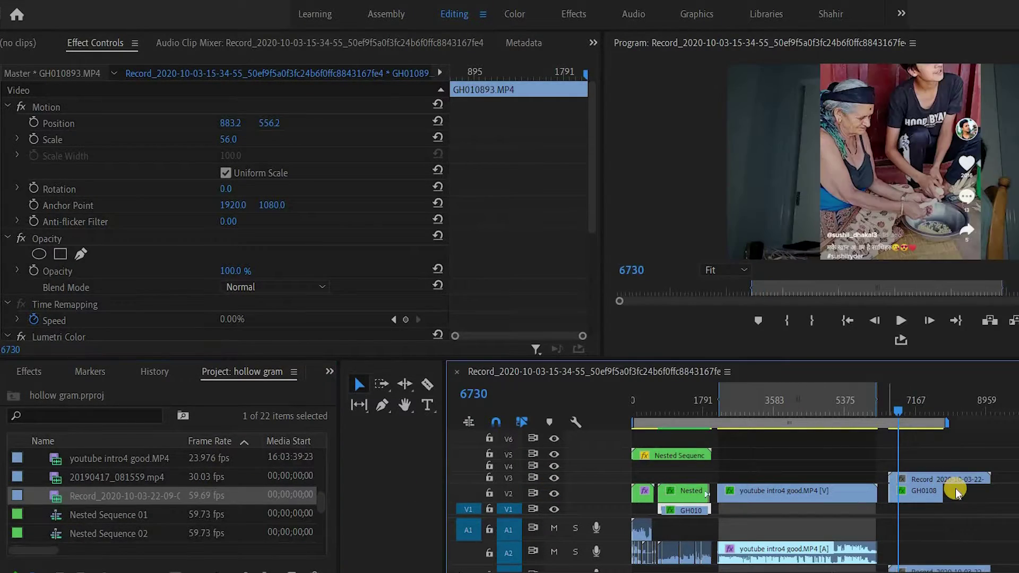
click(966, 485)
drag(233, 137, 1007, 356)
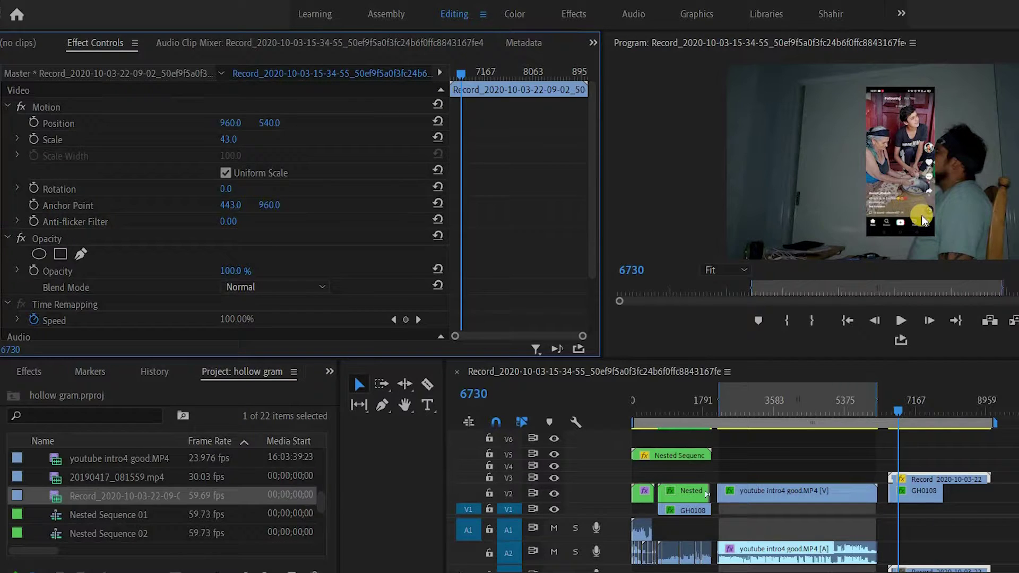
click(949, 480)
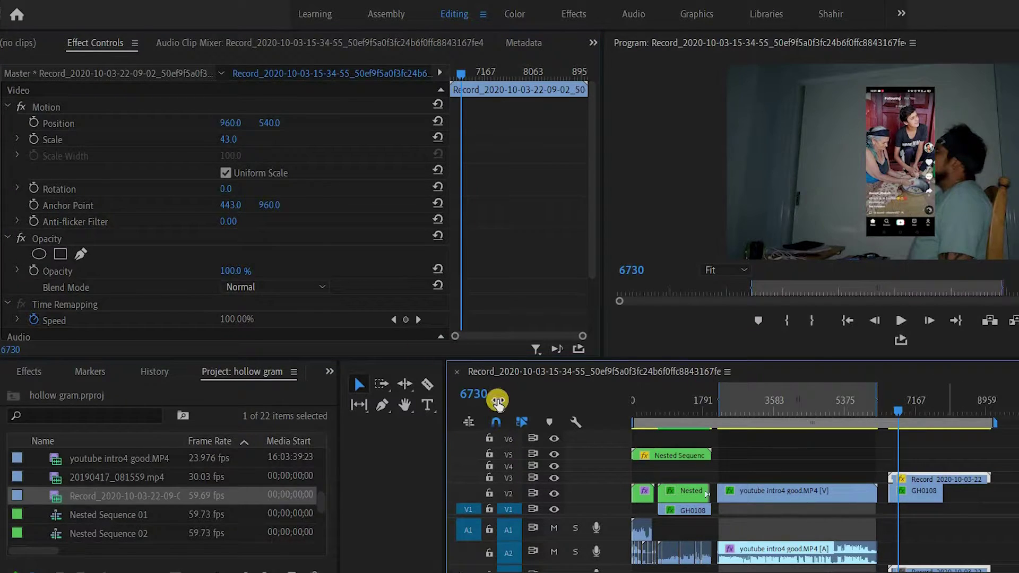
- Find the Crop video effect and apply it to the phone recording on track V3
click(326, 374)
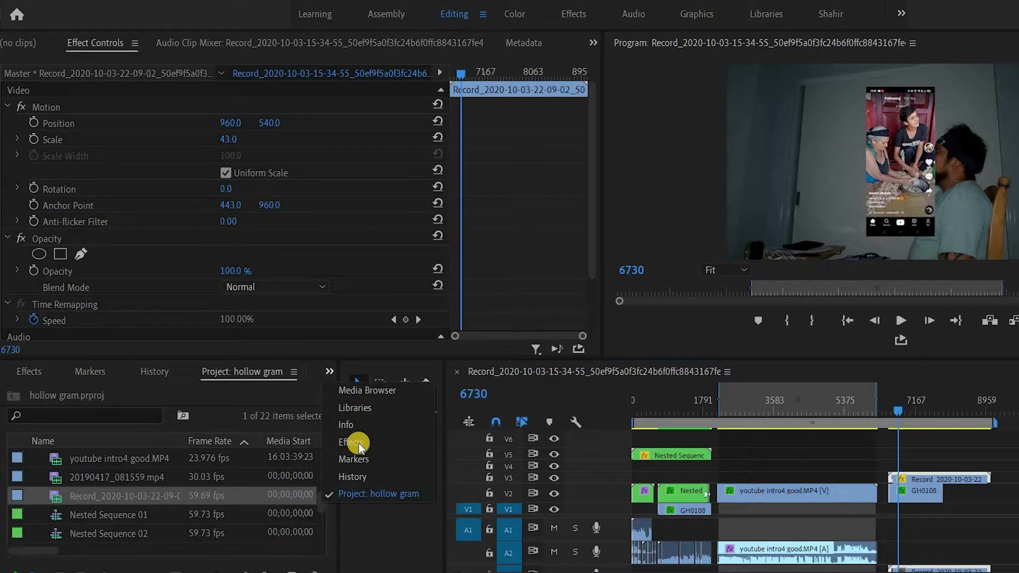
click(360, 443)
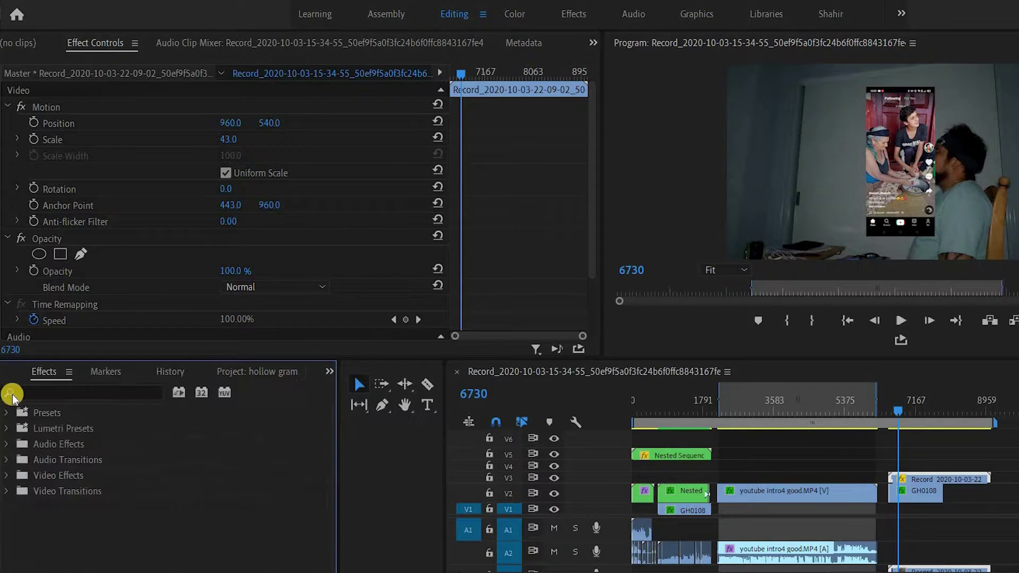
click(53, 392)
text(crop)
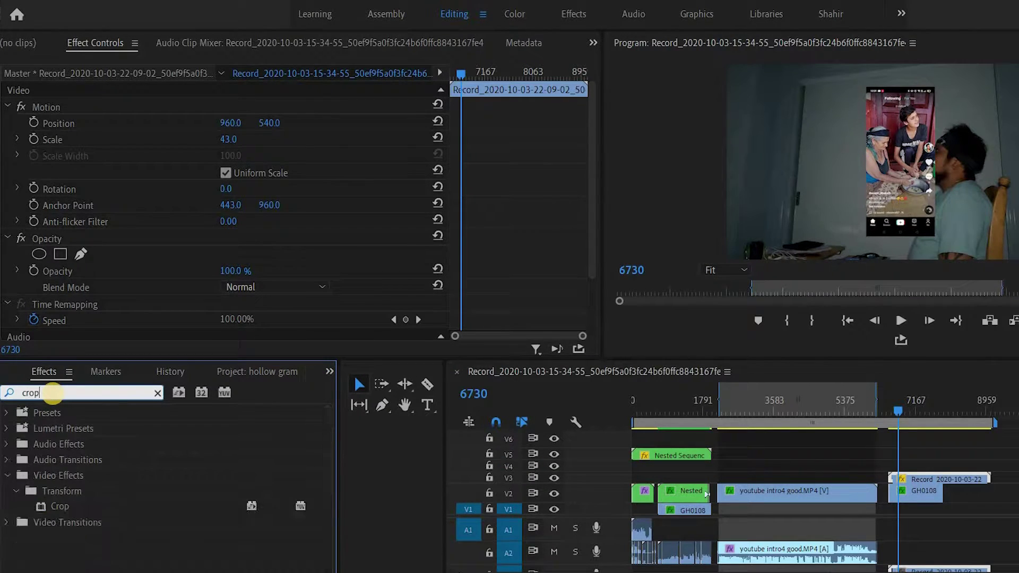
drag(48, 507, 908, 481)
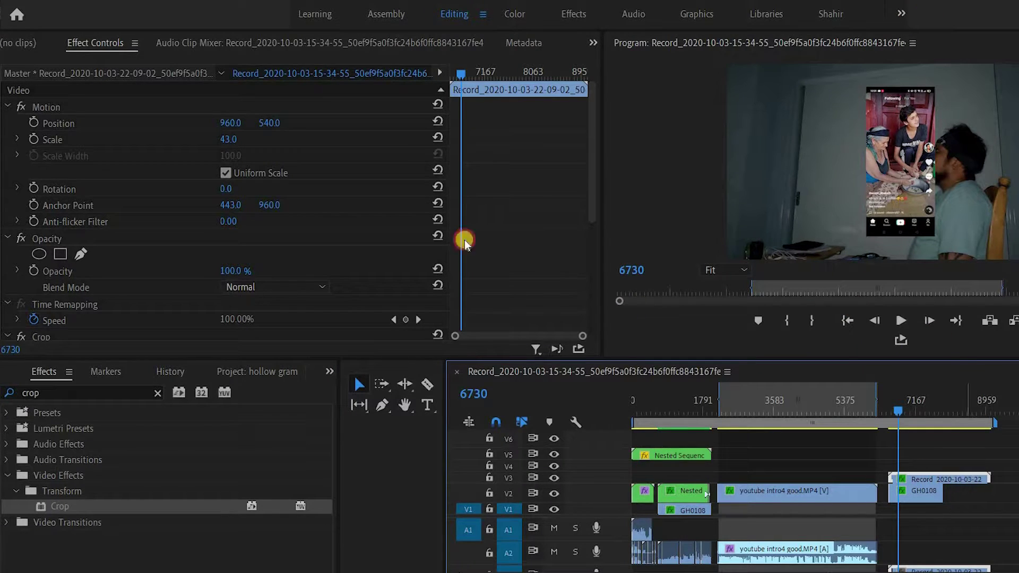
- Set the phone recording's crop to 5% at the top and 5% at the bottom, and play back the result
scroll(291, 289, down, 5)
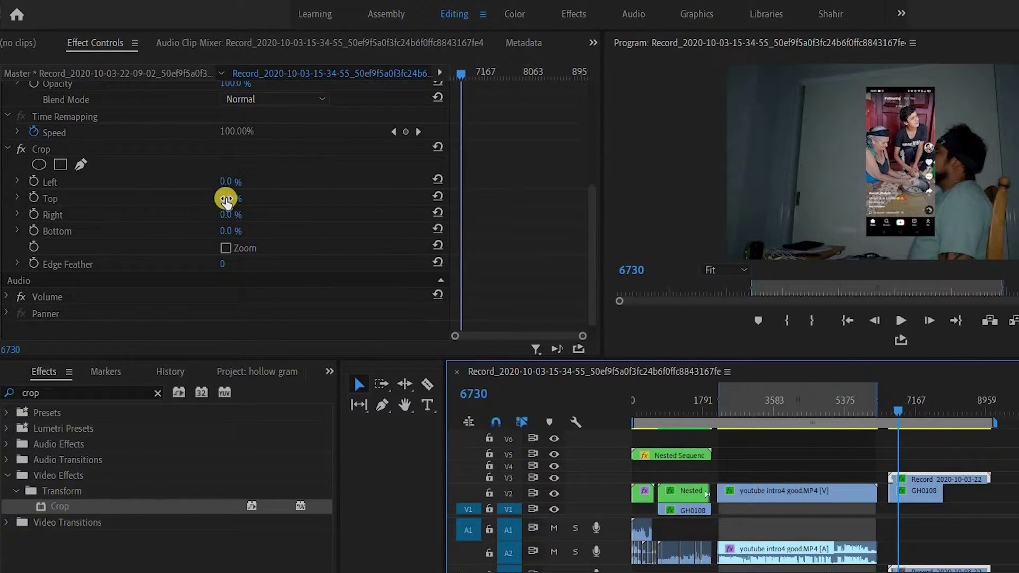
click(242, 195)
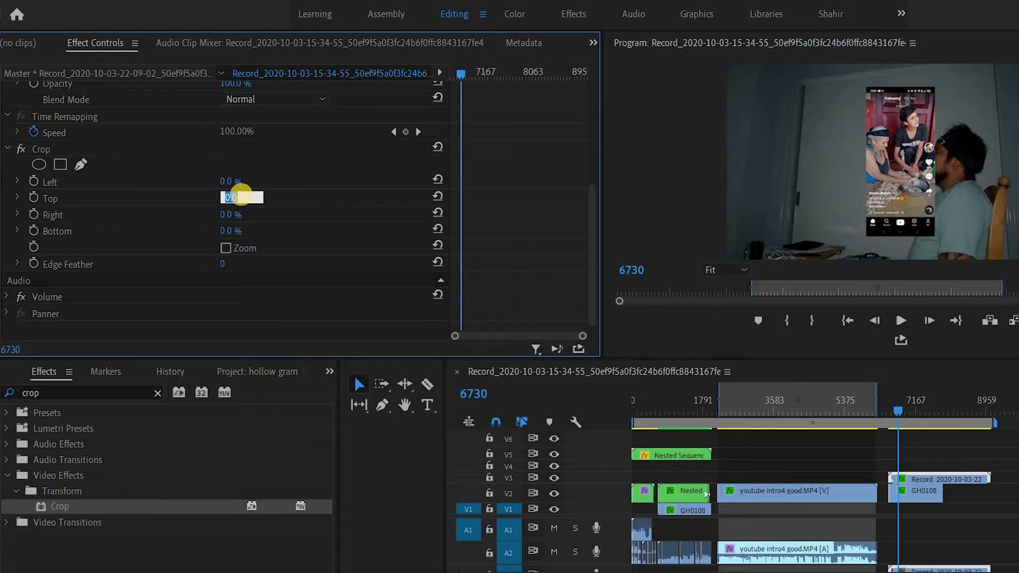
key(Return)
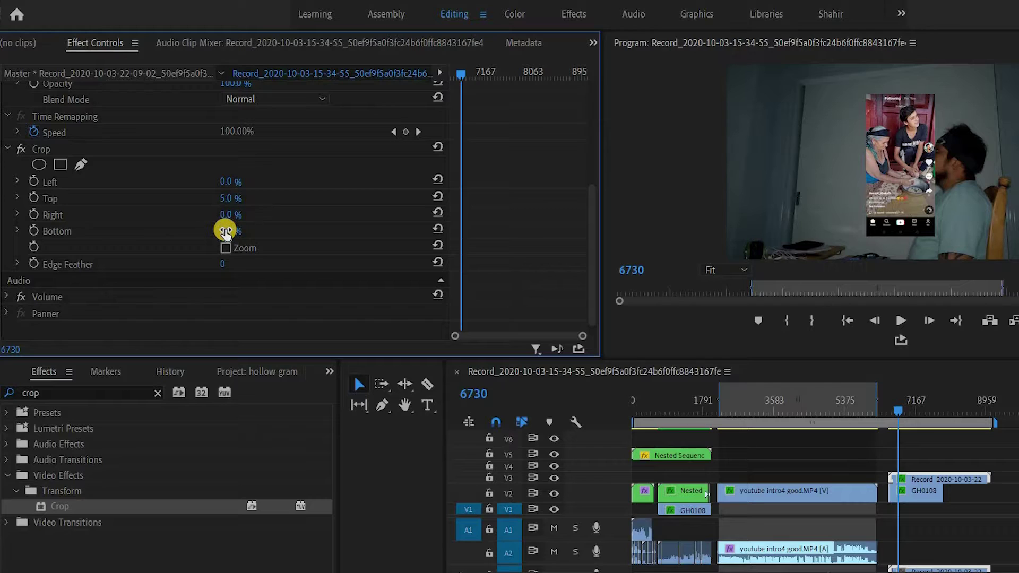
click(240, 230)
text(5)
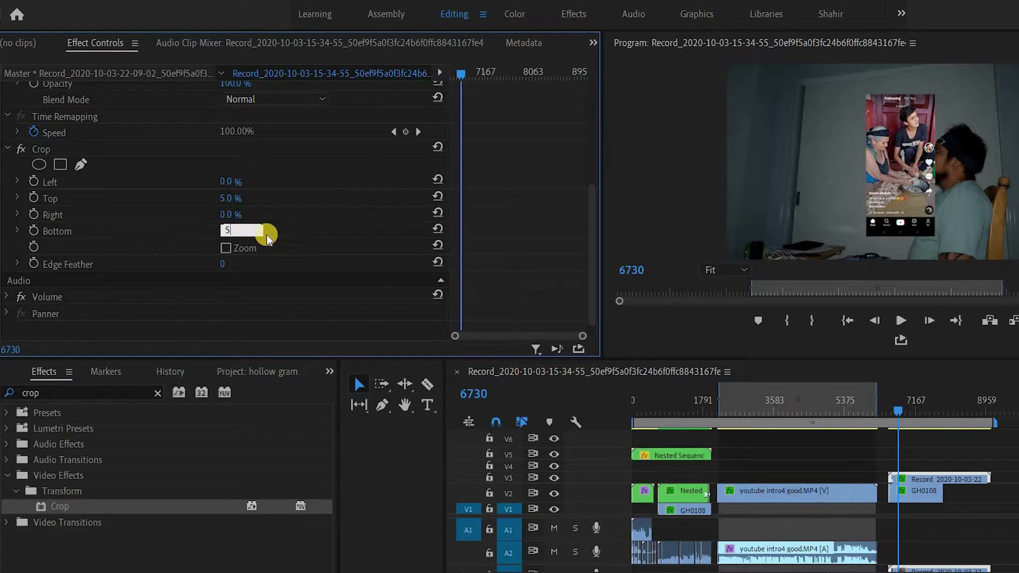
key(Return)
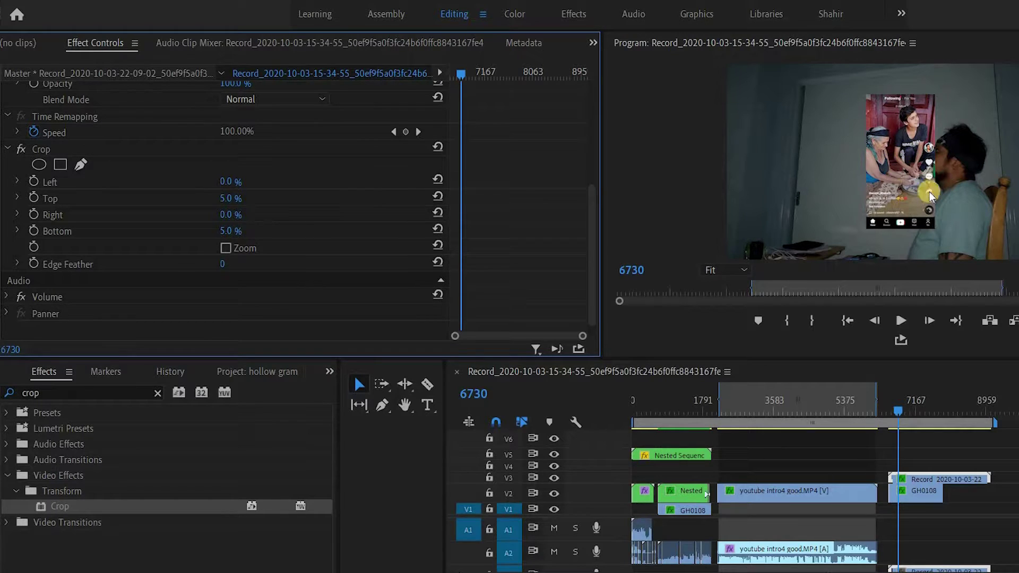
key(space)
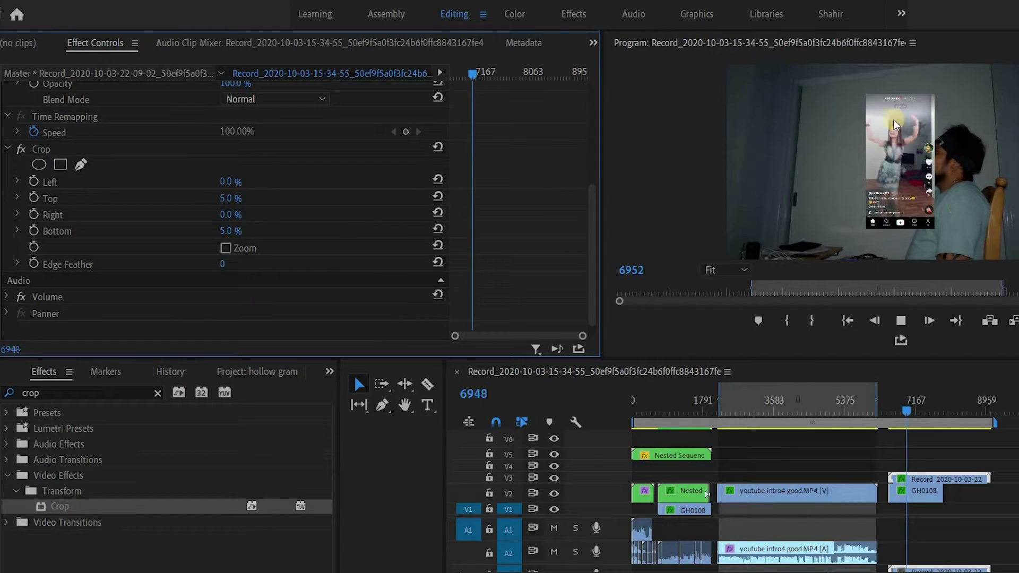
key(space)
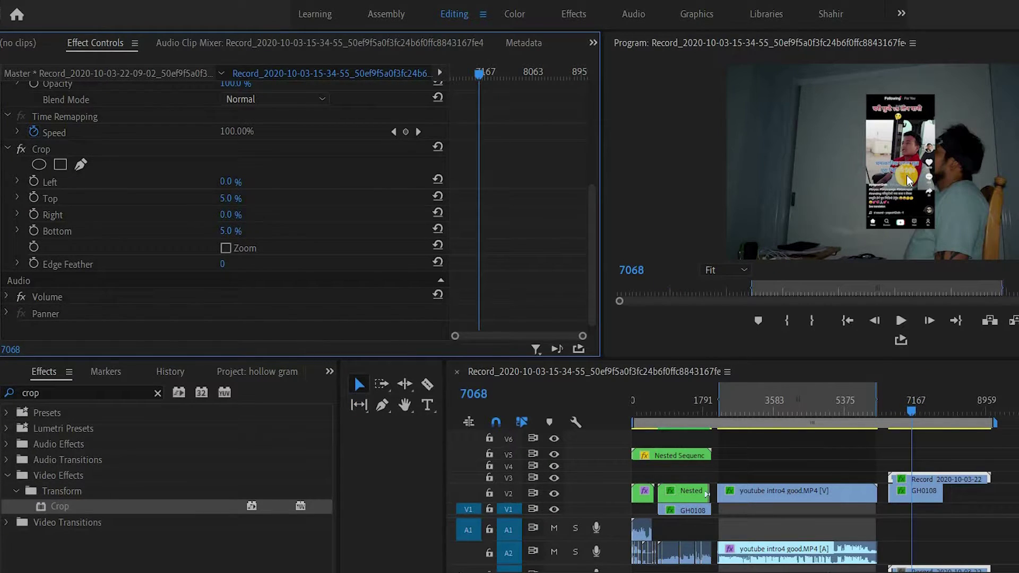
- Clear the crop search term so the full list of effect categories is shown
click(158, 393)
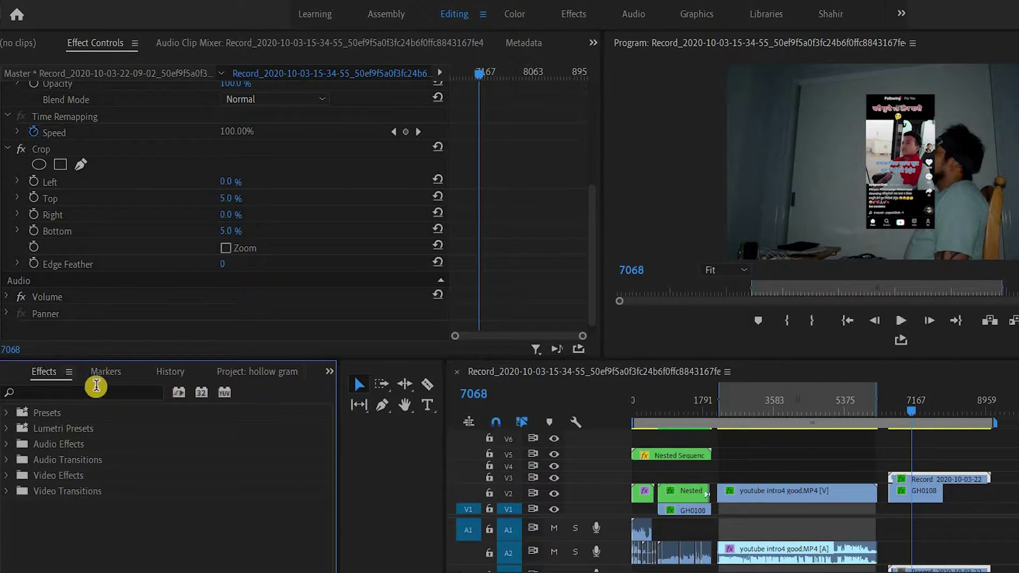
click(329, 370)
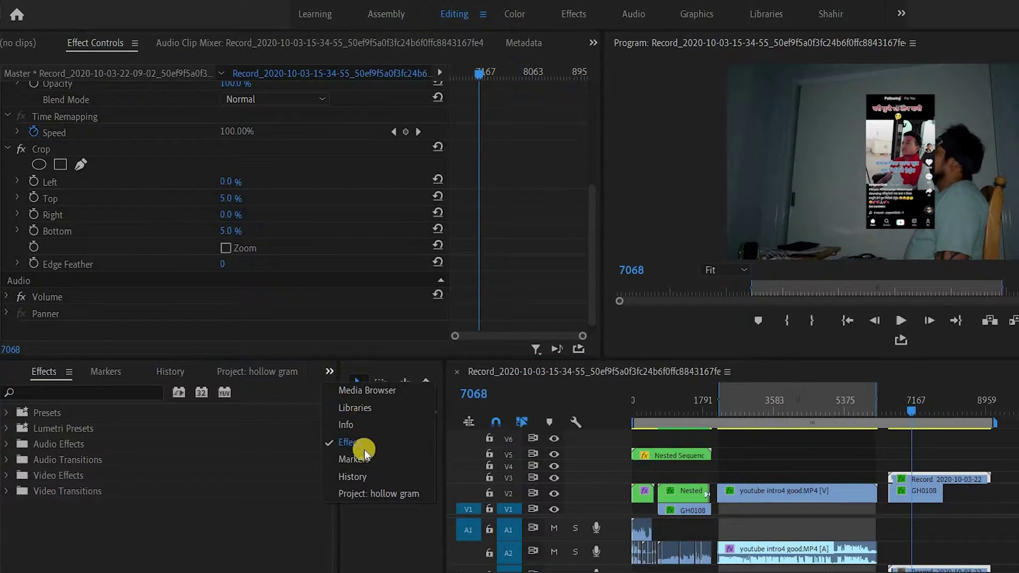
click(329, 370)
click(329, 371)
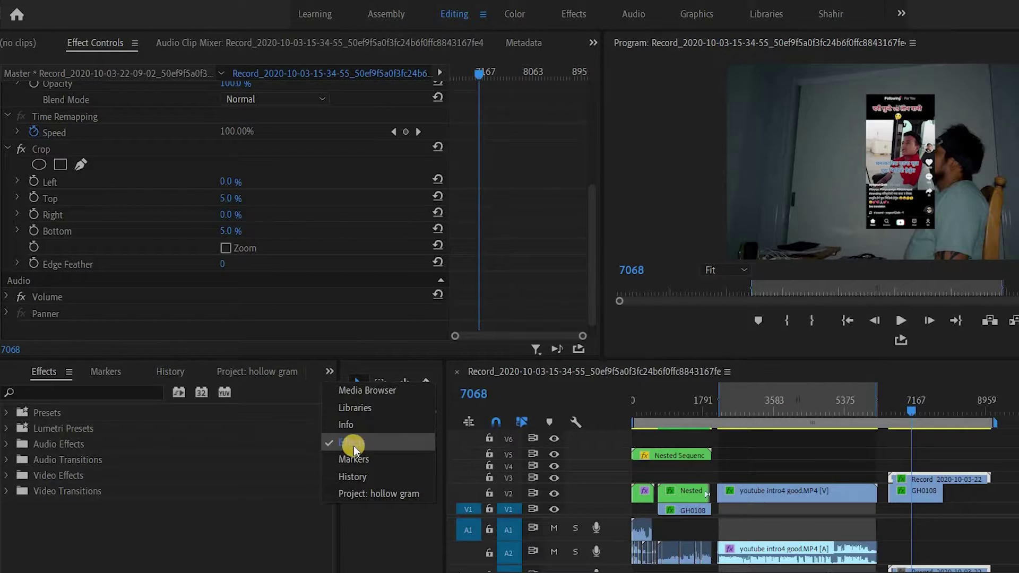
click(146, 411)
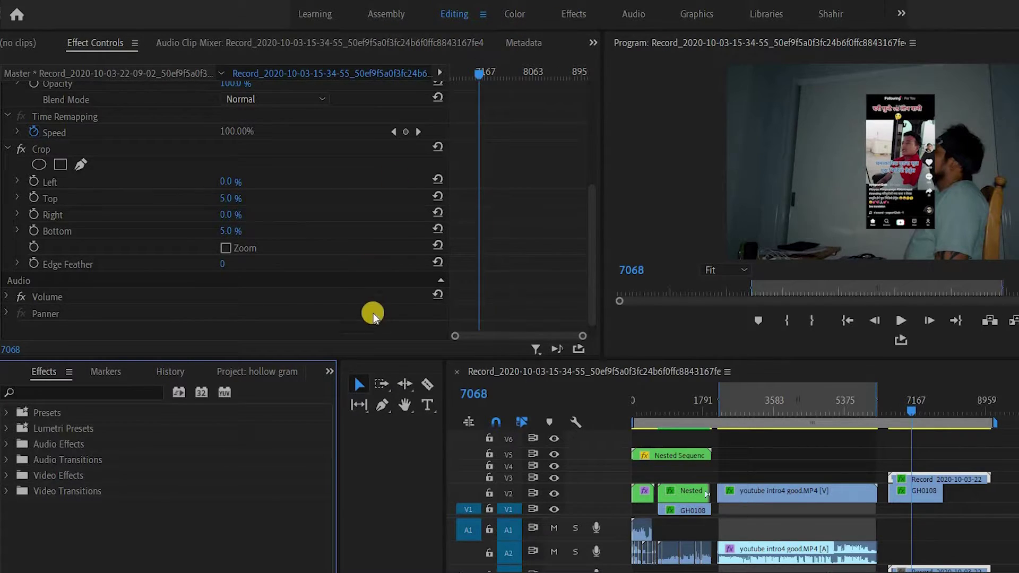
- Find the Color Balance (RGB) video effect and apply it to the phone recording on track V3
click(74, 394)
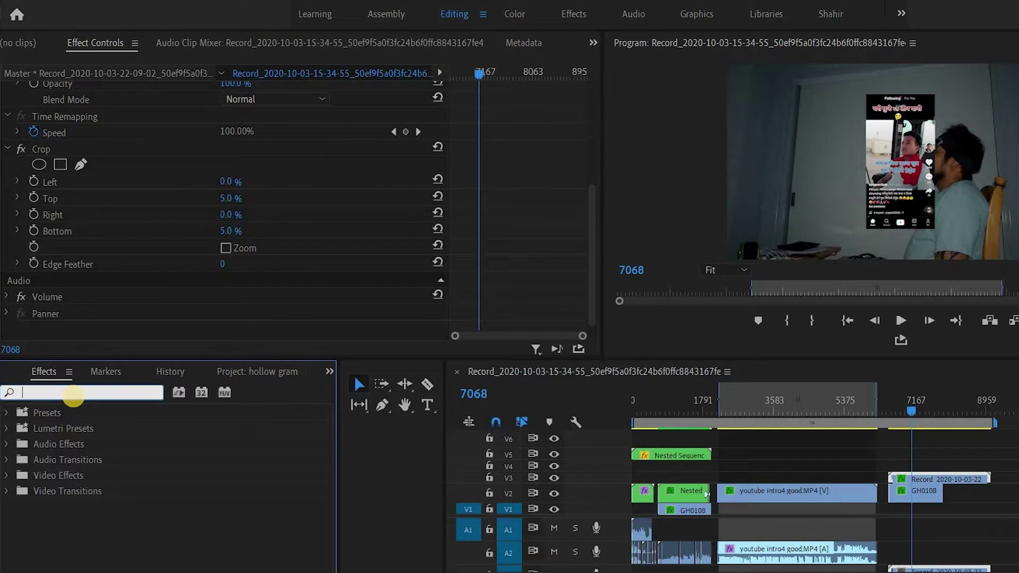
text(rg)
key(BackSpace)
key(BackSpace)
text(RG)
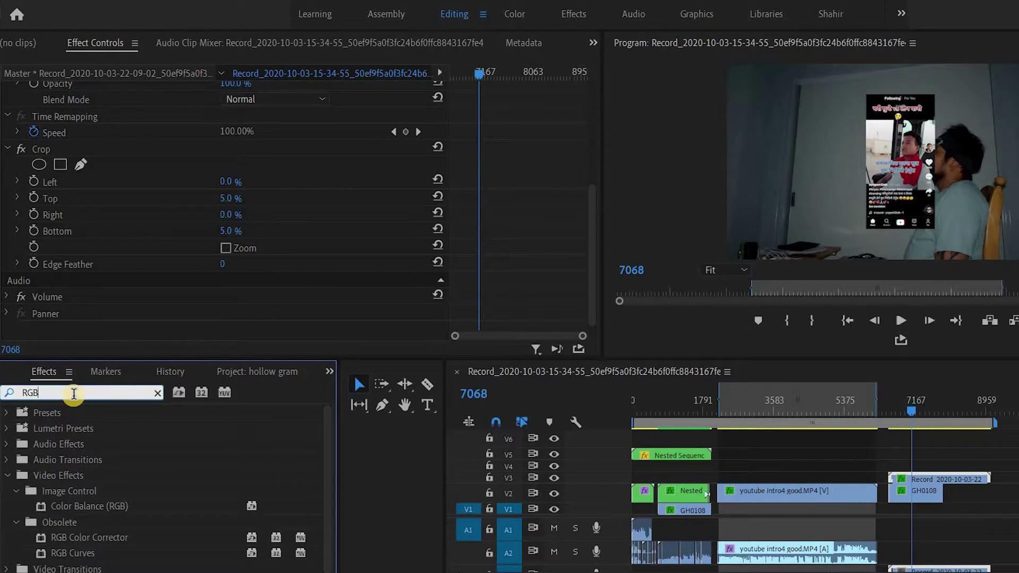
key(BackSpace)
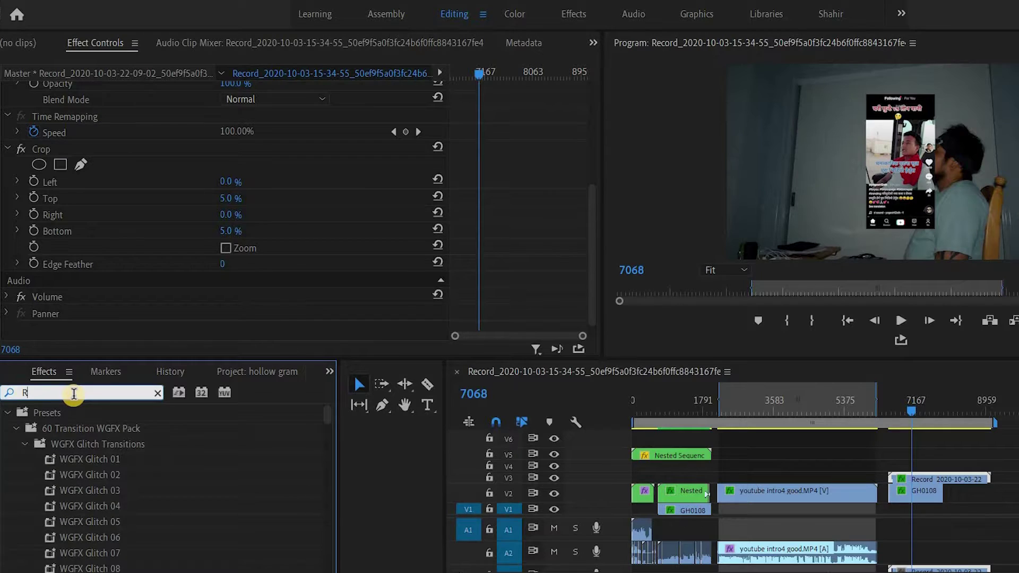
text(gb)
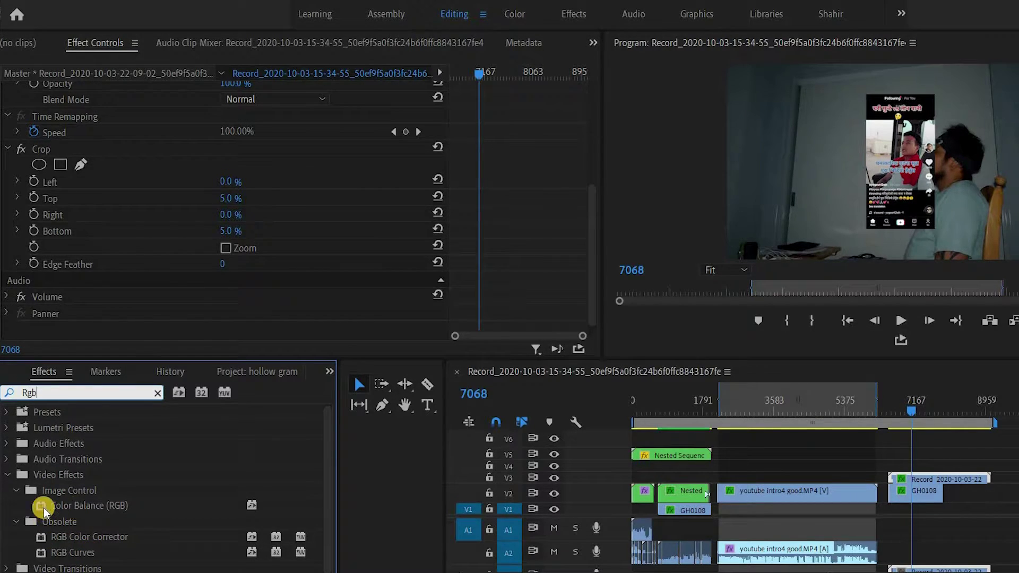
drag(42, 507, 924, 479)
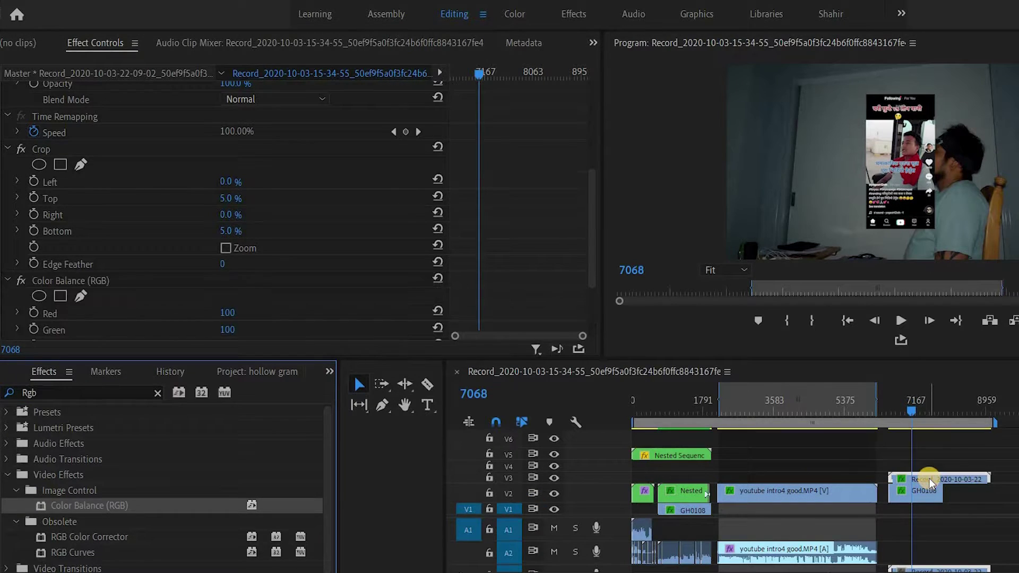
click(964, 477)
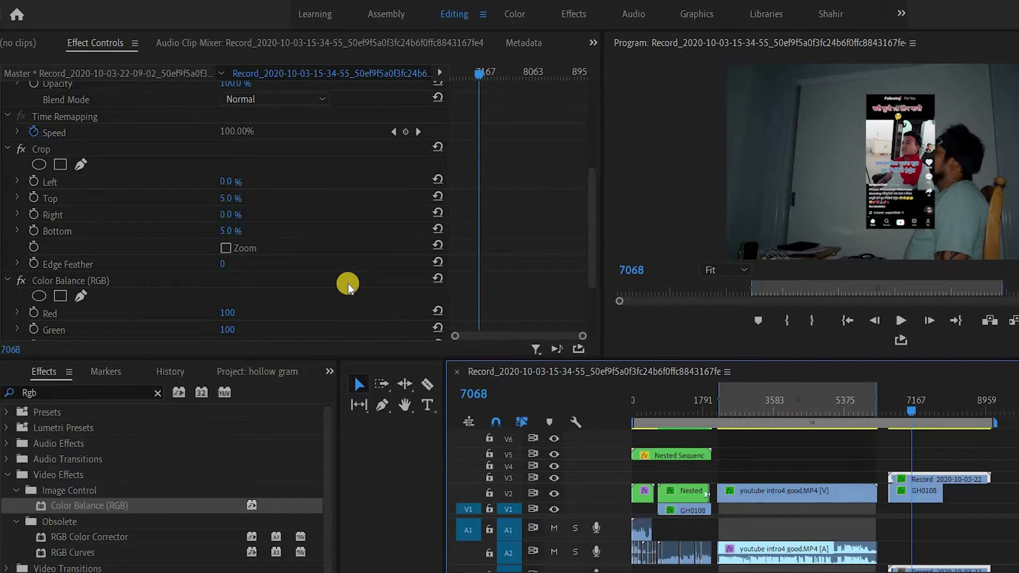
- Set the Red value of the phone recording's Color Balance (RGB) effect to 0
scroll(348, 283, down, 5)
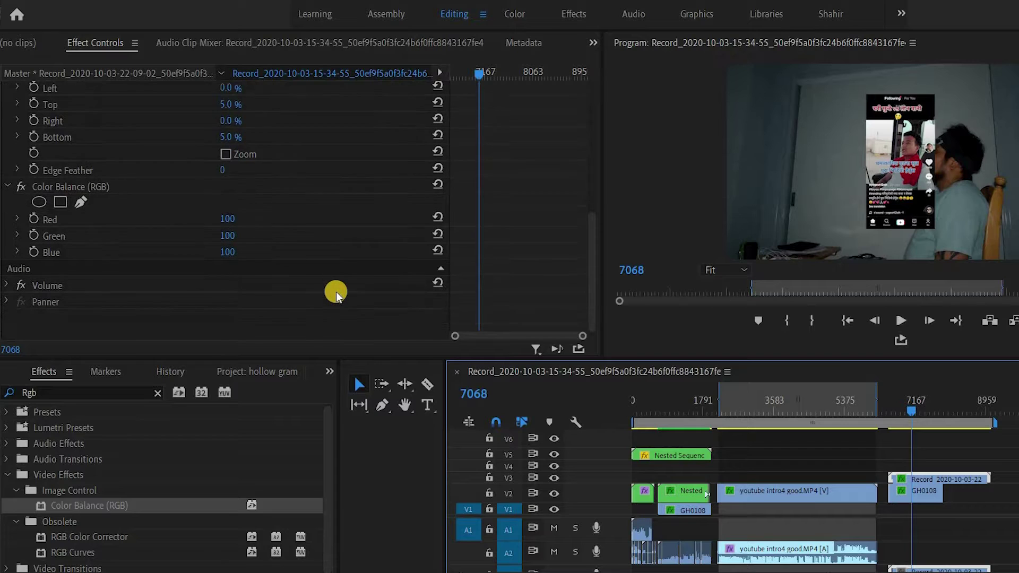
scroll(336, 291, up, 3)
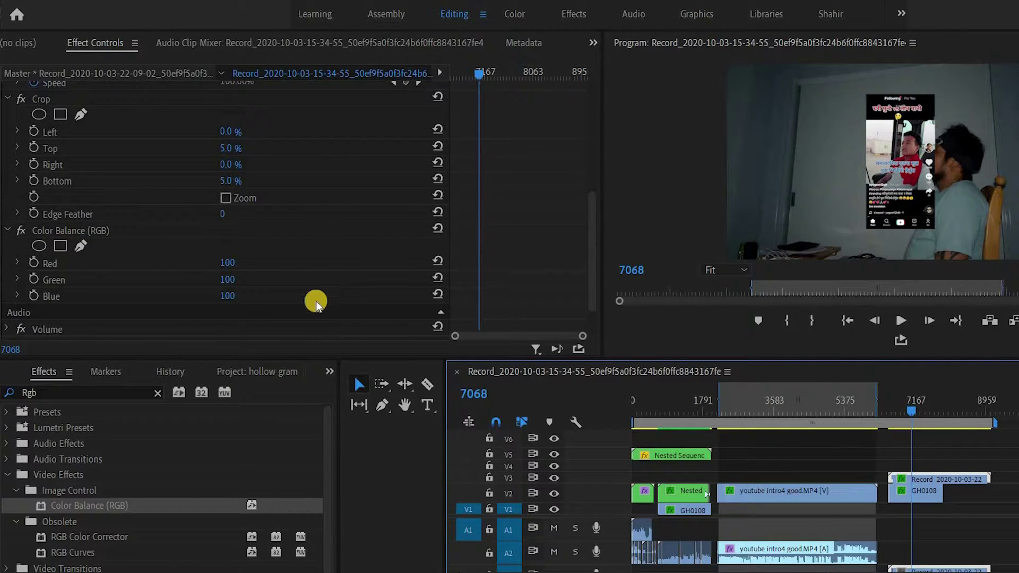
drag(226, 262, 125, 274)
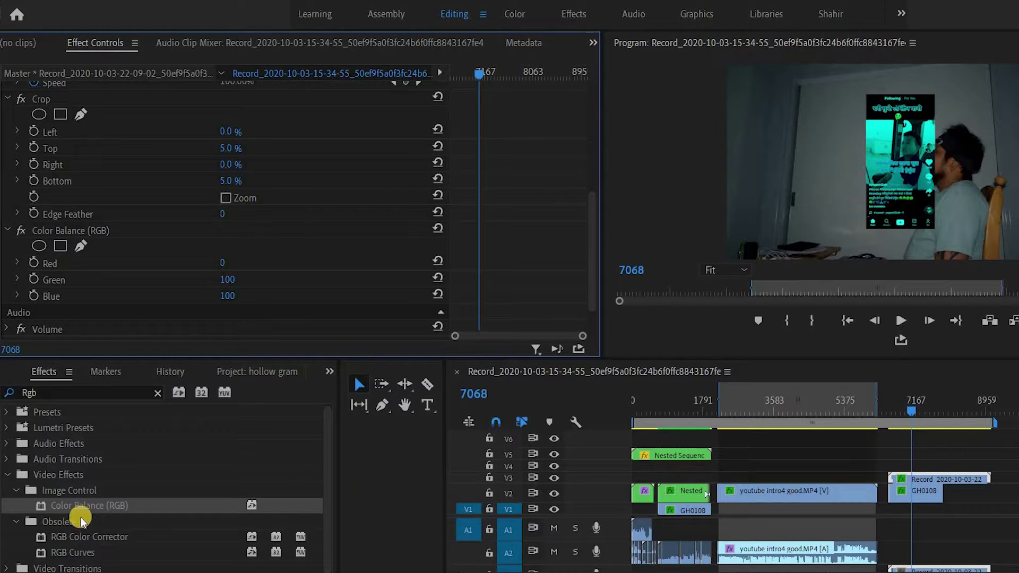
- Set Green to 52 and Blue to 120 in the phone recording's Color Balance (RGB) effect
scroll(250, 274, up, 10)
scroll(249, 273, down, 5)
scroll(249, 273, up, 2)
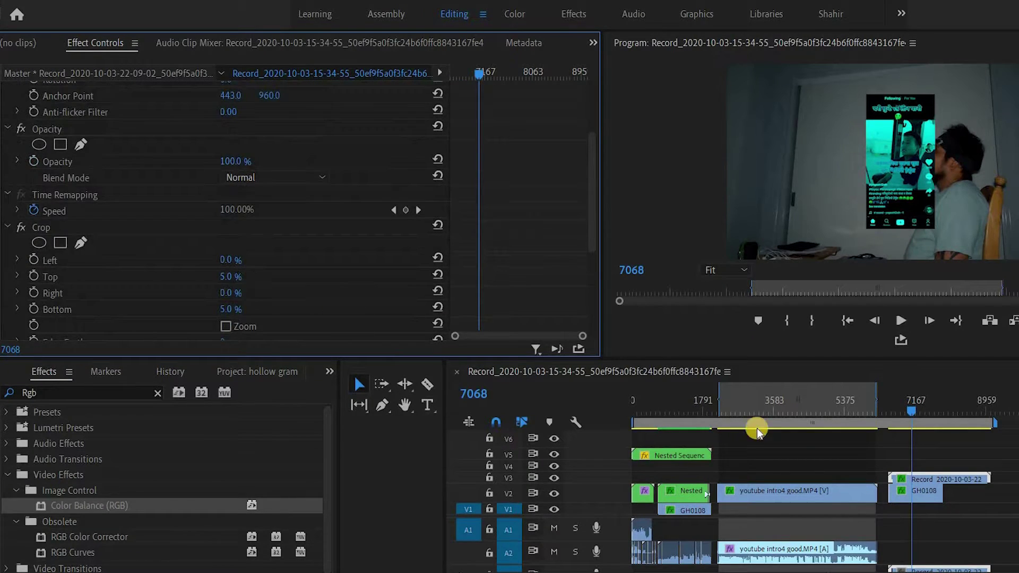
click(965, 475)
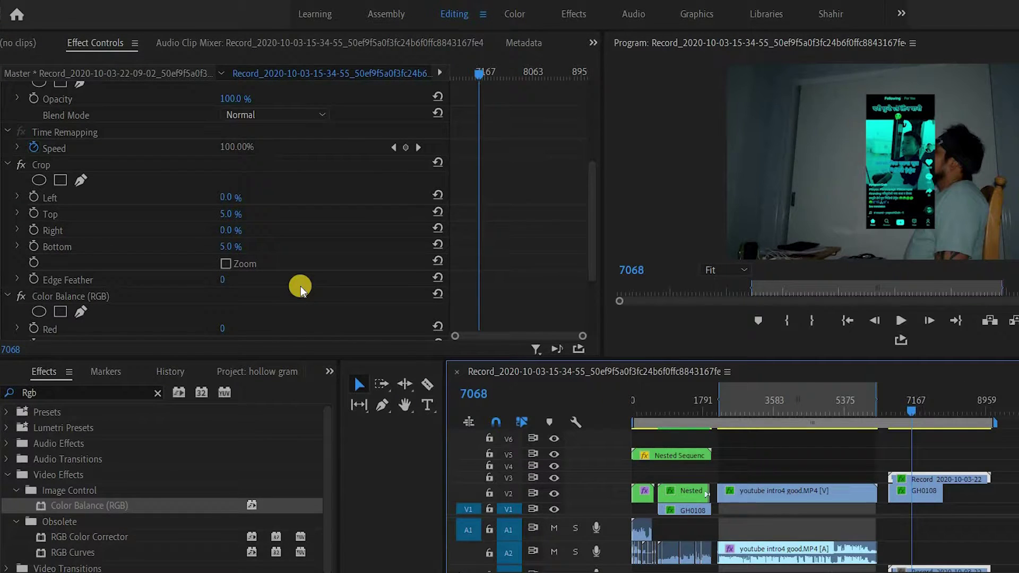
scroll(301, 286, down, 2)
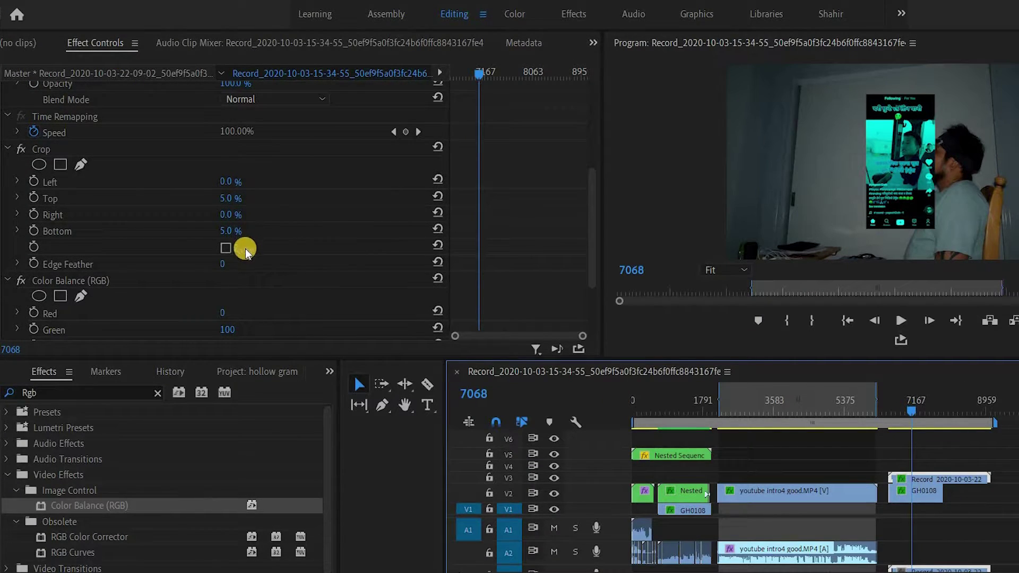
scroll(256, 275, down, 2)
scroll(256, 276, up, 2)
scroll(256, 275, down, 2)
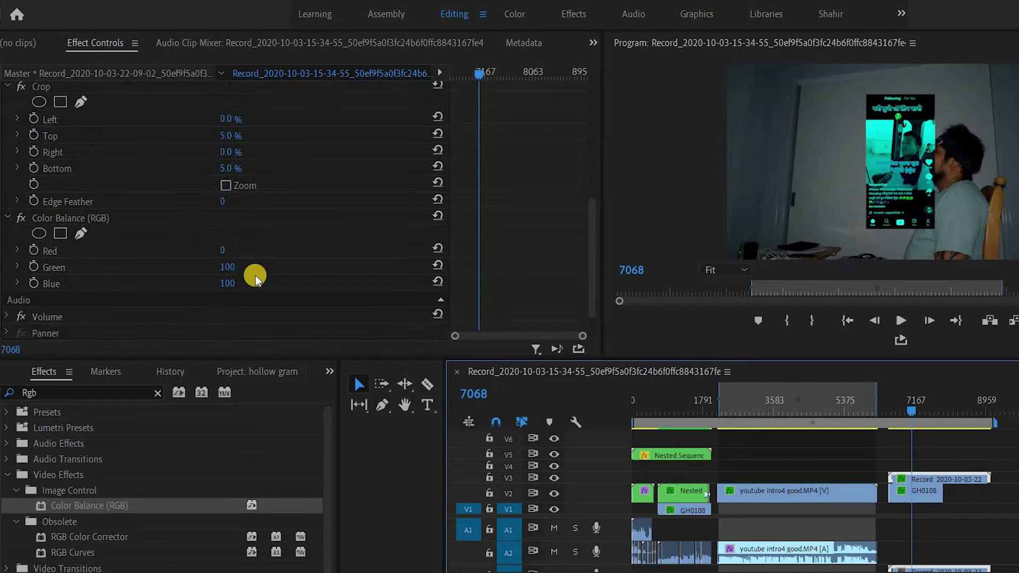
scroll(255, 276, down, 1)
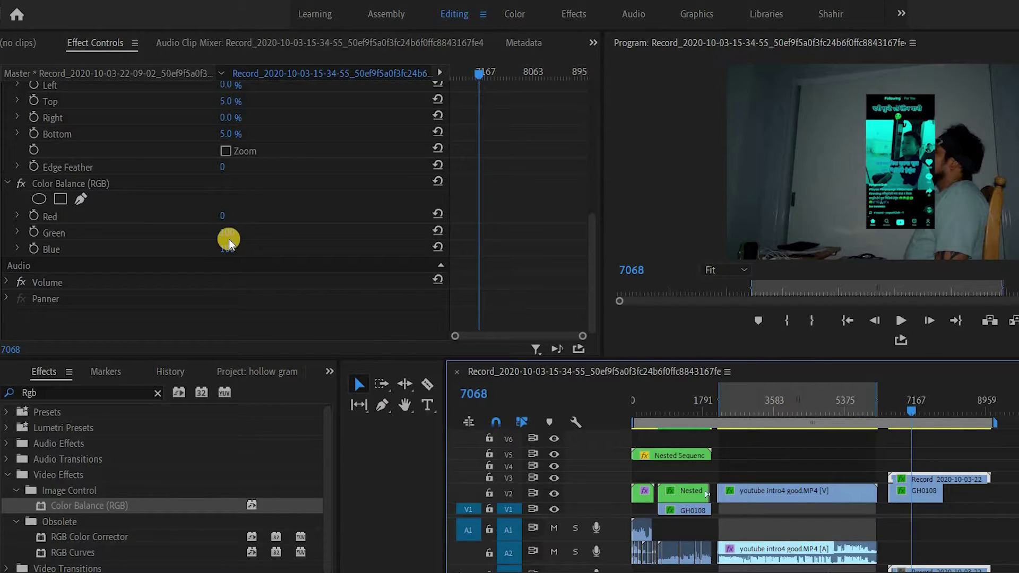
drag(228, 231, 341, 256)
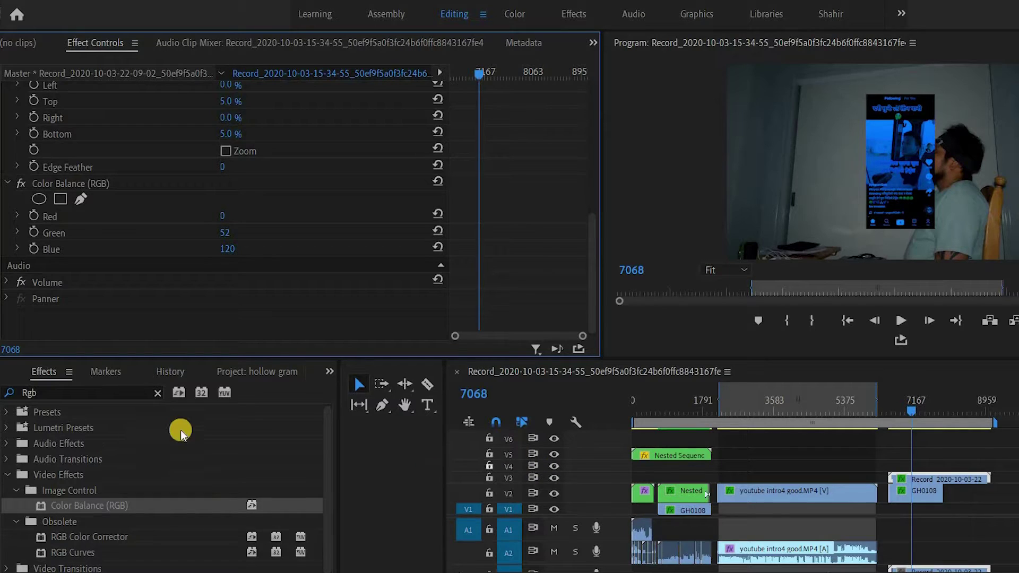
- Find the Wave Warp distort effect and apply it to the phone recording on track V3
click(158, 393)
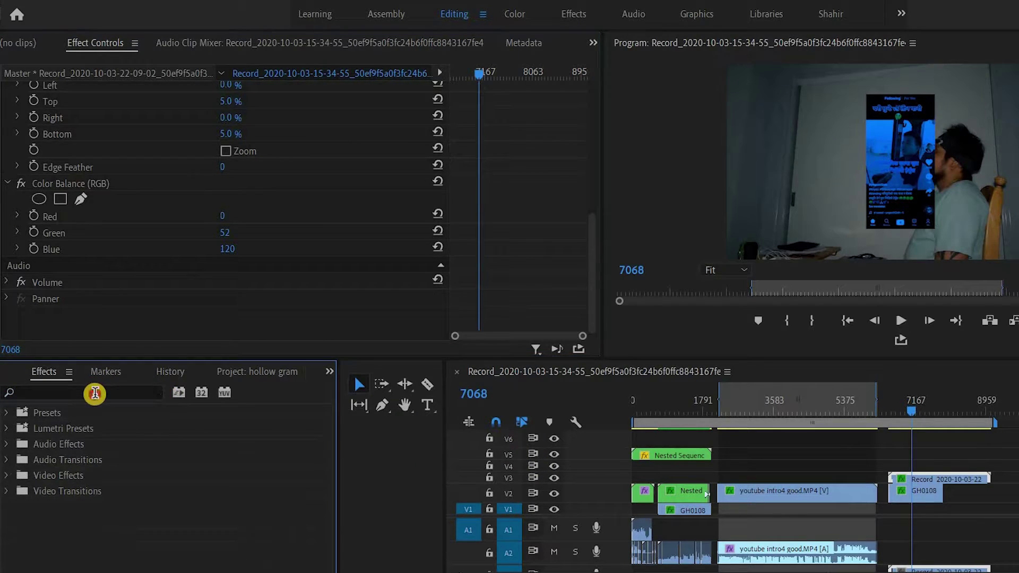
click(95, 393)
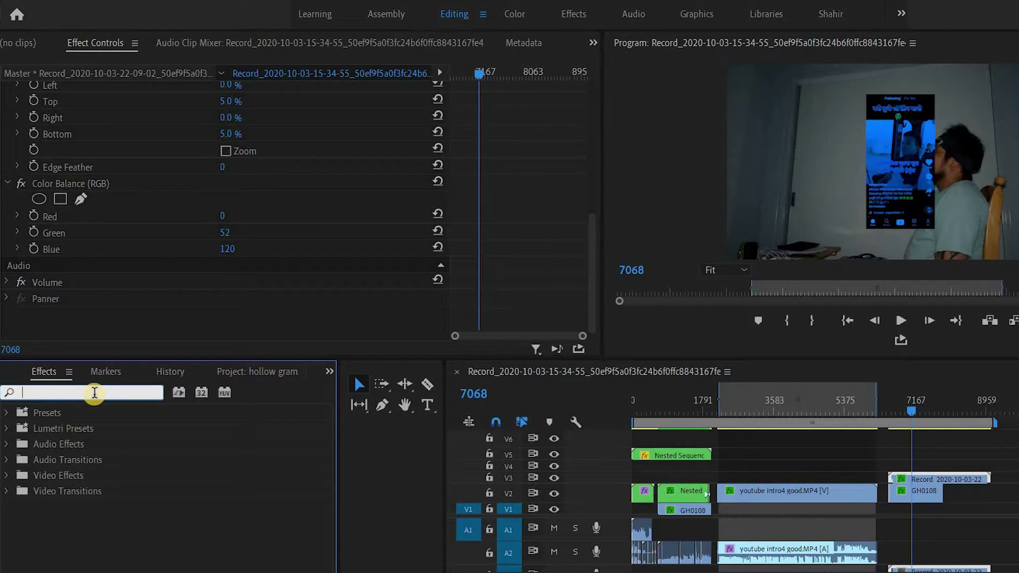
text(wave warp)
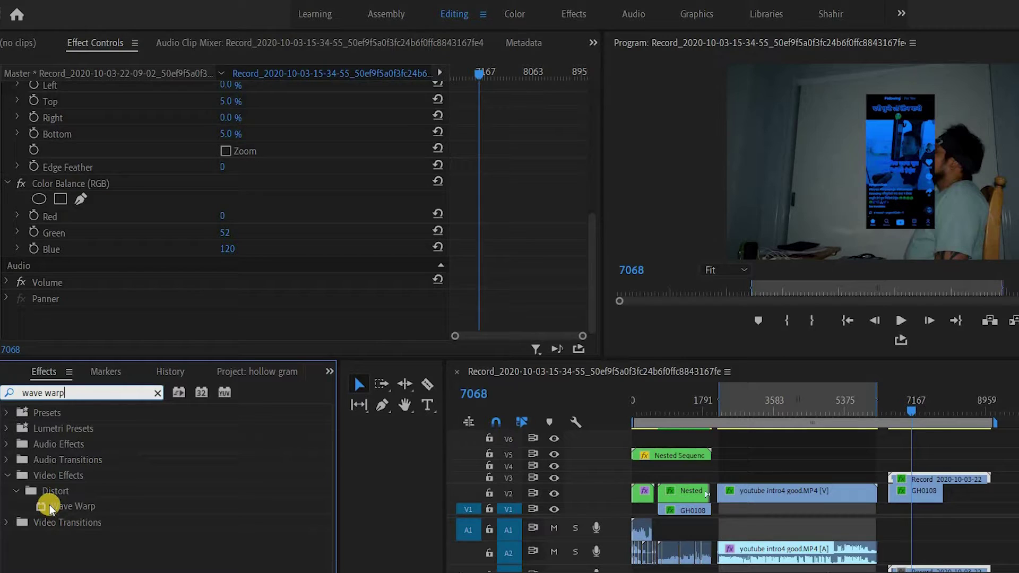
drag(49, 508, 941, 472)
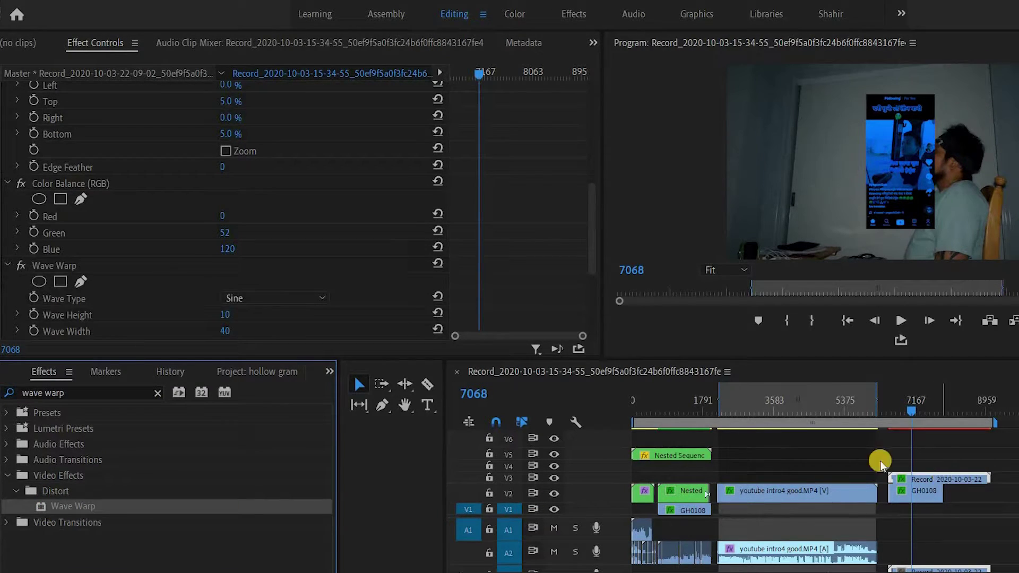
- Change the Wave Warp effect's wave type to Smooth Noise
scroll(354, 278, down, 5)
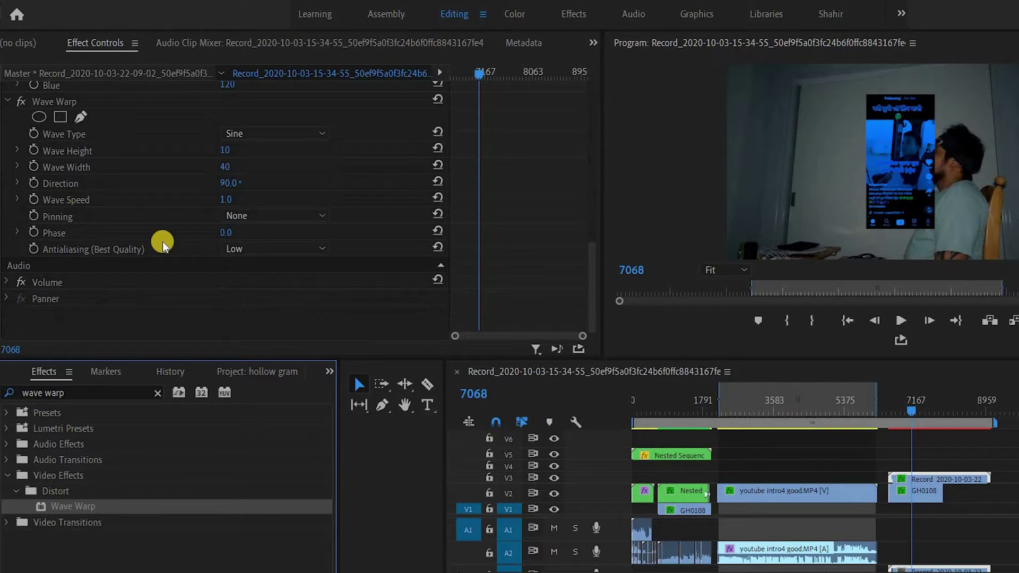
scroll(160, 240, up, 1)
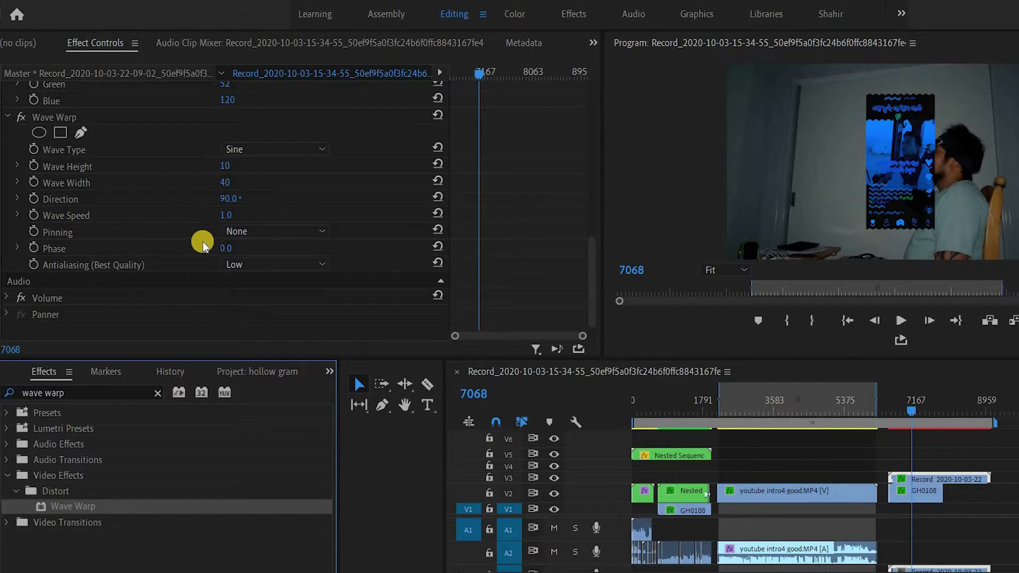
click(290, 144)
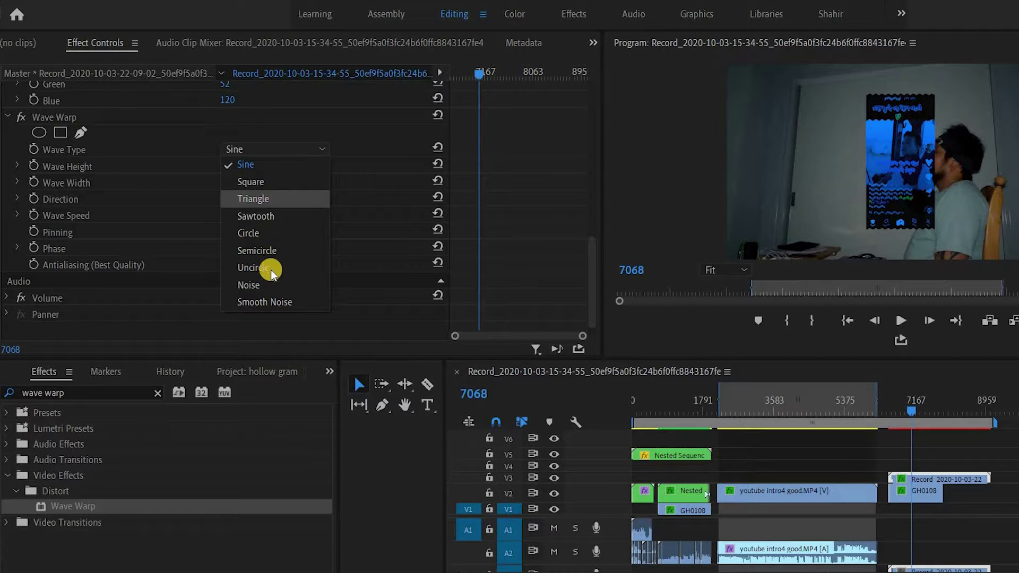
click(279, 302)
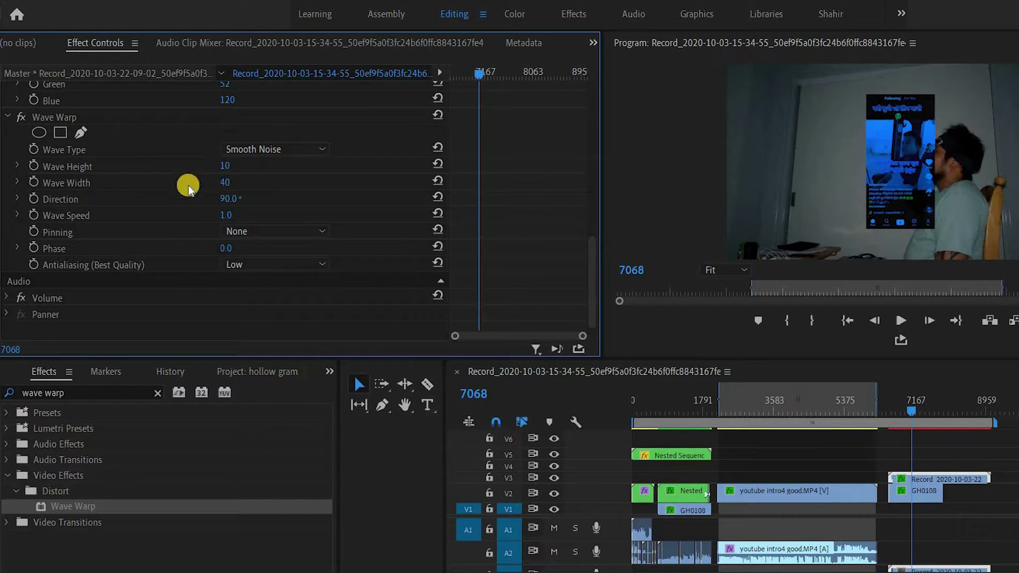
- Set the Wave Warp direction to 0° and the wave speed to 5.9
click(237, 195)
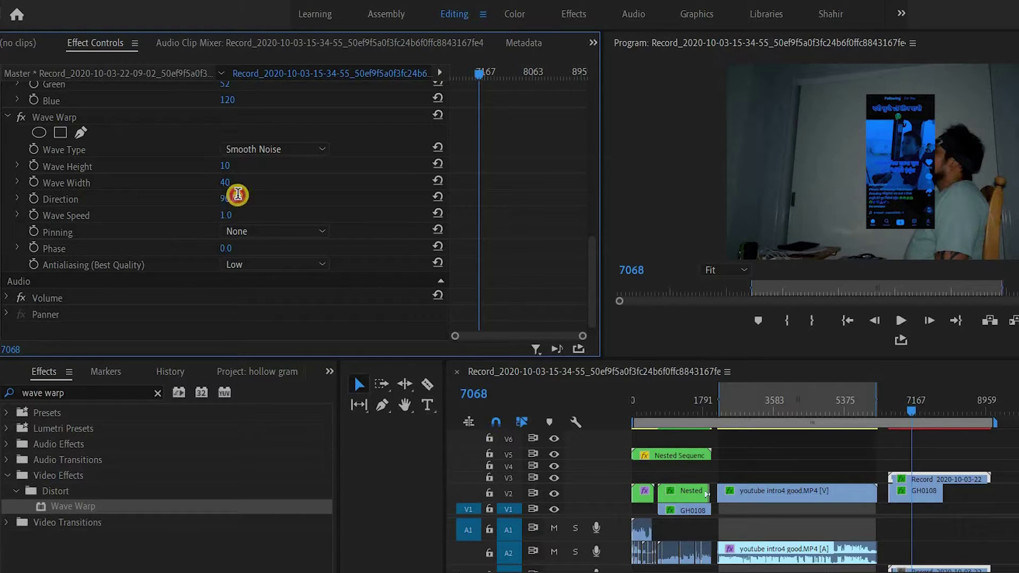
text(00)
click(291, 196)
drag(224, 215, 265, 216)
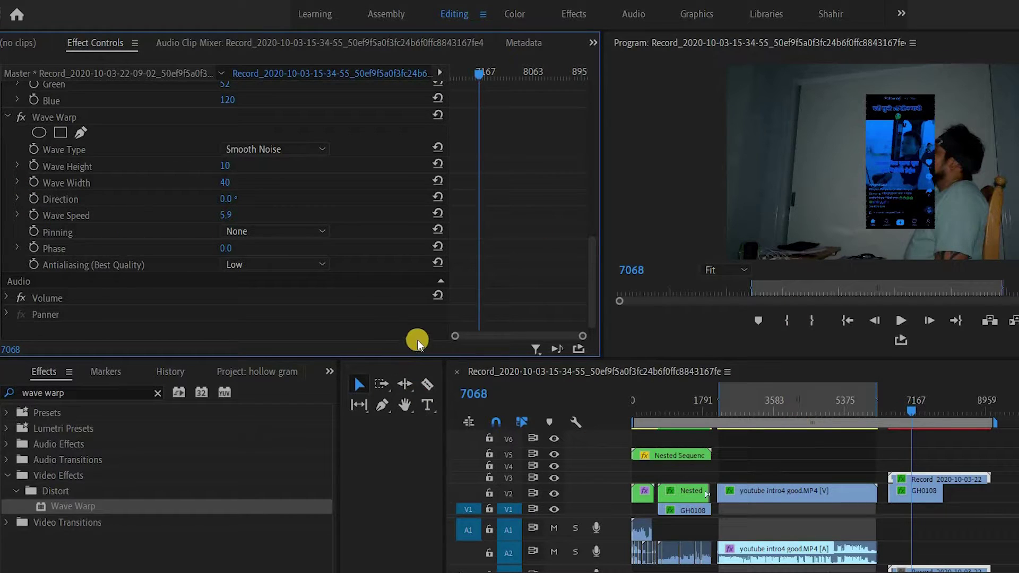
- Find the Alpha Glow stylize effect and apply it to the phone recording on track V3
click(157, 393)
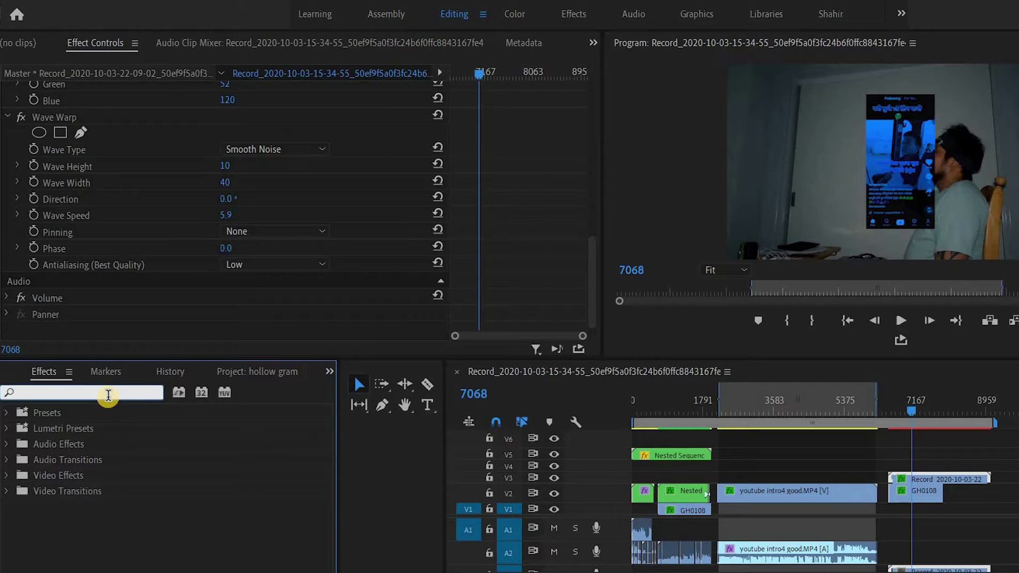
text(Glow)
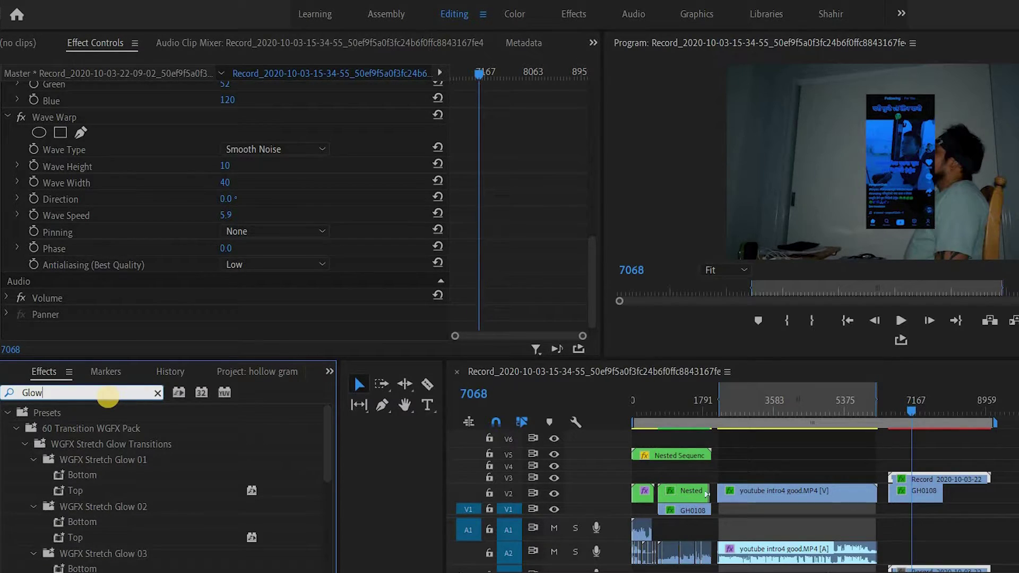
scroll(134, 549, down, 4)
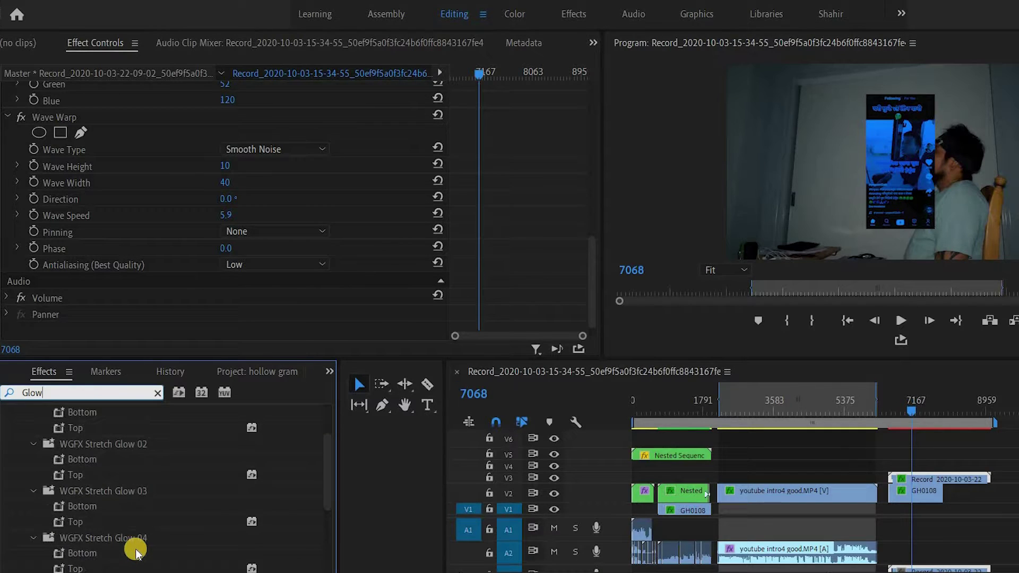
scroll(135, 552, down, 5)
scroll(136, 552, down, 4)
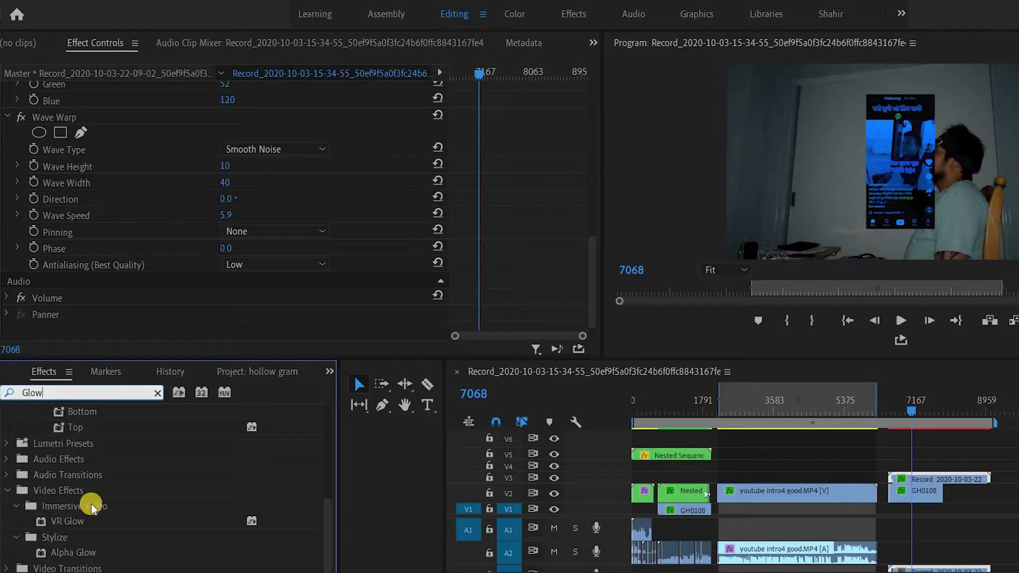
click(57, 553)
drag(58, 553, 913, 472)
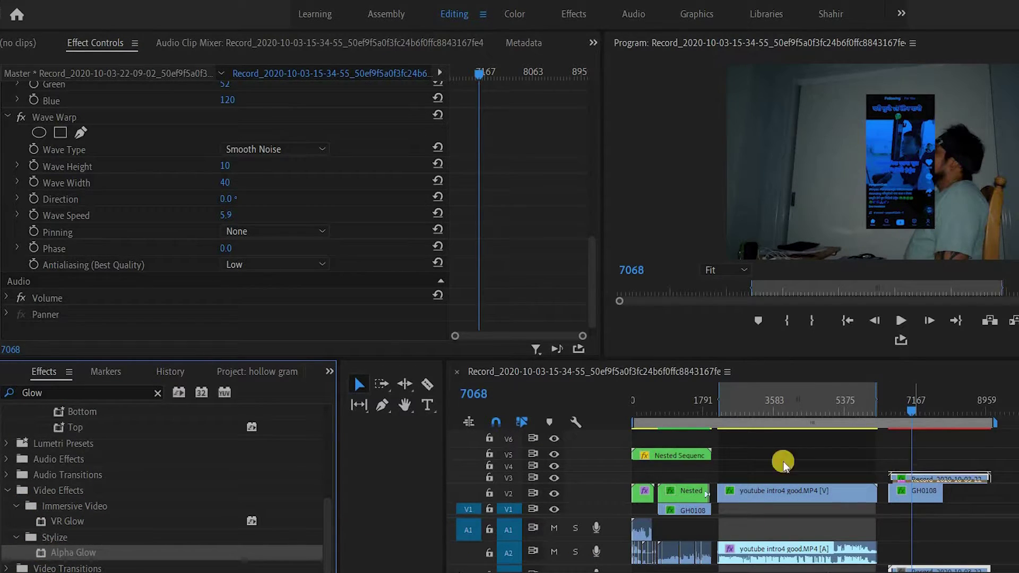
- Set the Alpha Glow start color to the muted blue 4492B3
scroll(192, 282, down, 5)
drag(227, 207, 241, 247)
click(233, 238)
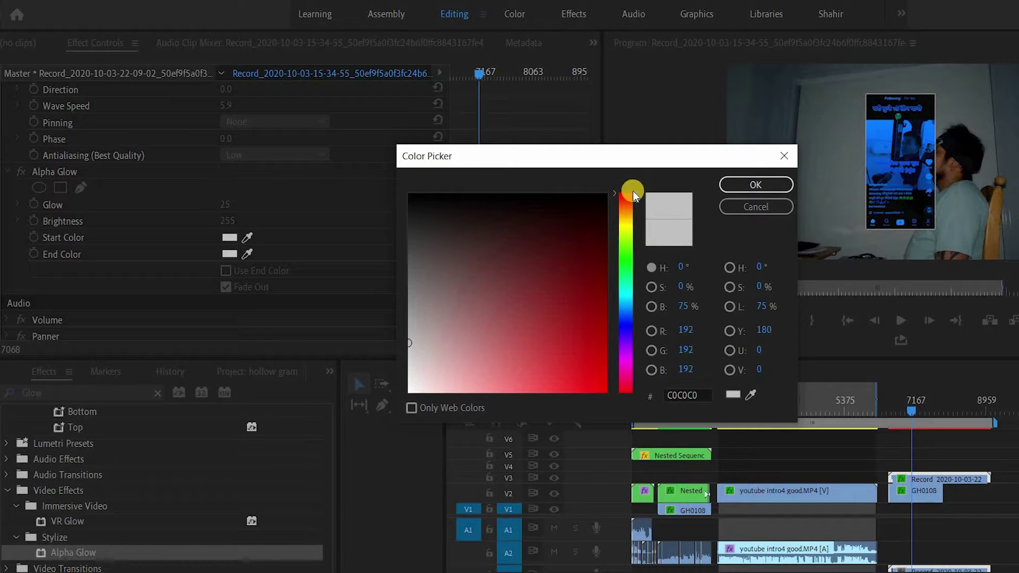
drag(634, 248, 627, 303)
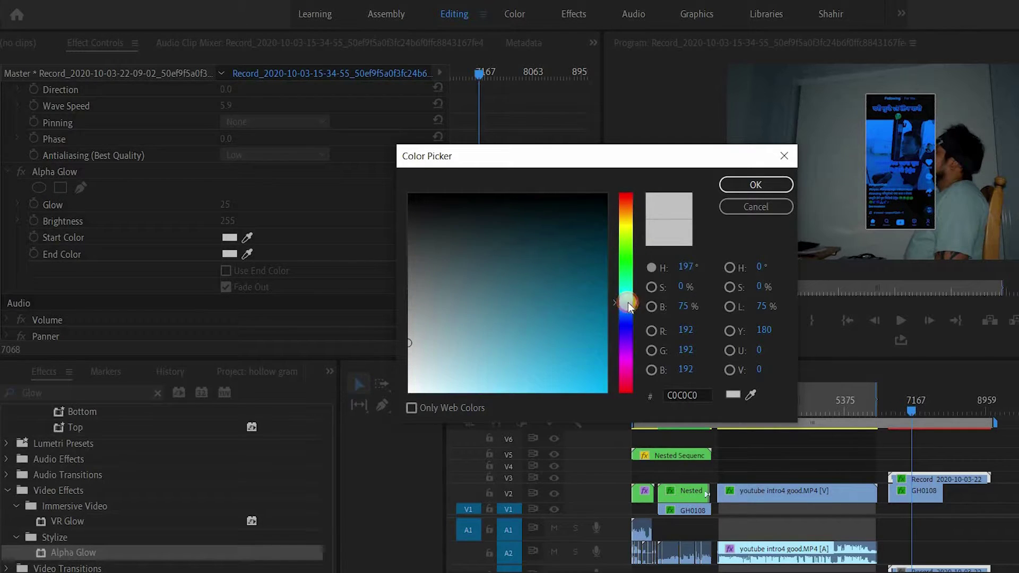
drag(519, 339, 534, 332)
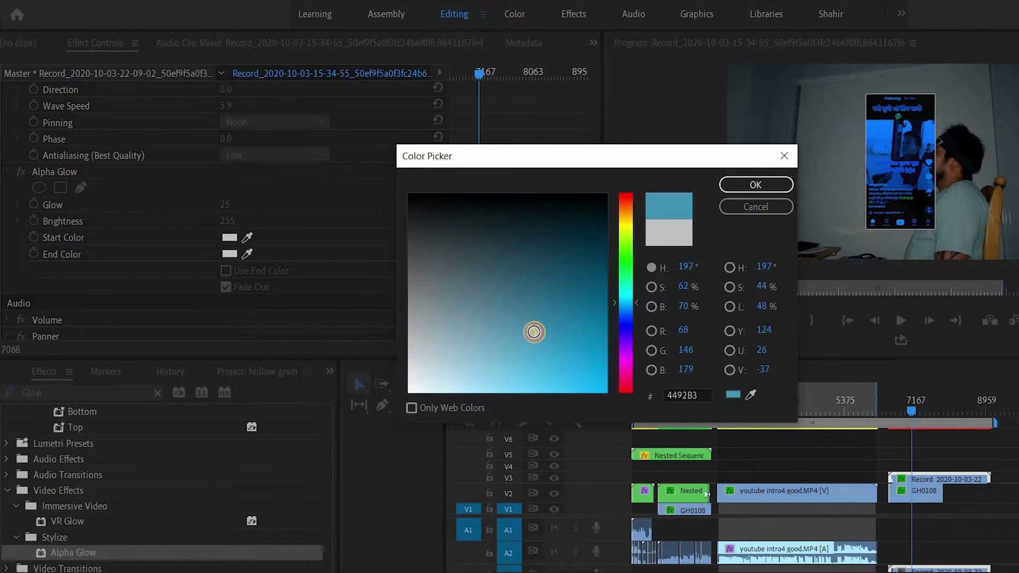
click(769, 183)
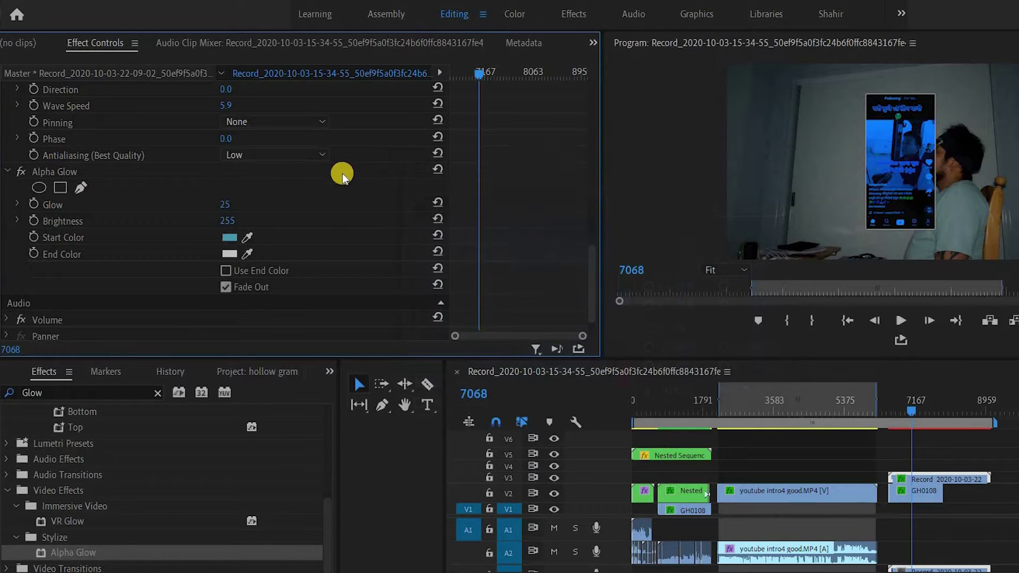
- Set the Alpha Glow effect's glow to 93 and its brightness to 250
mouse_move(225, 207)
mouse_down()
mouse_move(339, 203)
mouse_move(159, 209)
mouse_move(242, 215)
mouse_move(194, 221)
mouse_move(307, 218)
mouse_move(242, 220)
mouse_up()
click(232, 220)
click(292, 216)
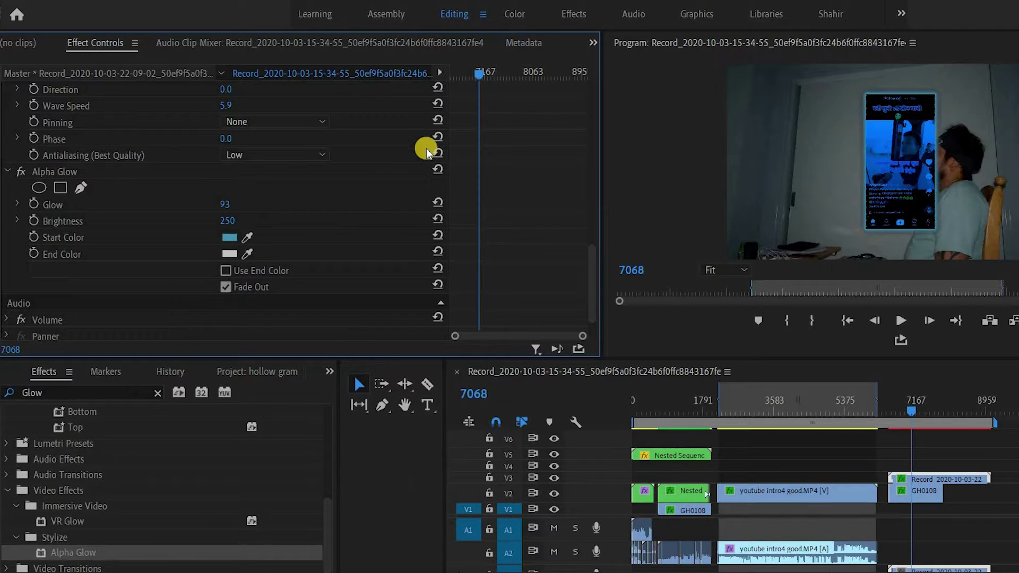
- Set the Alpha Glow end color to a medium blue, its glow to 100 and its brightness to 255
click(230, 254)
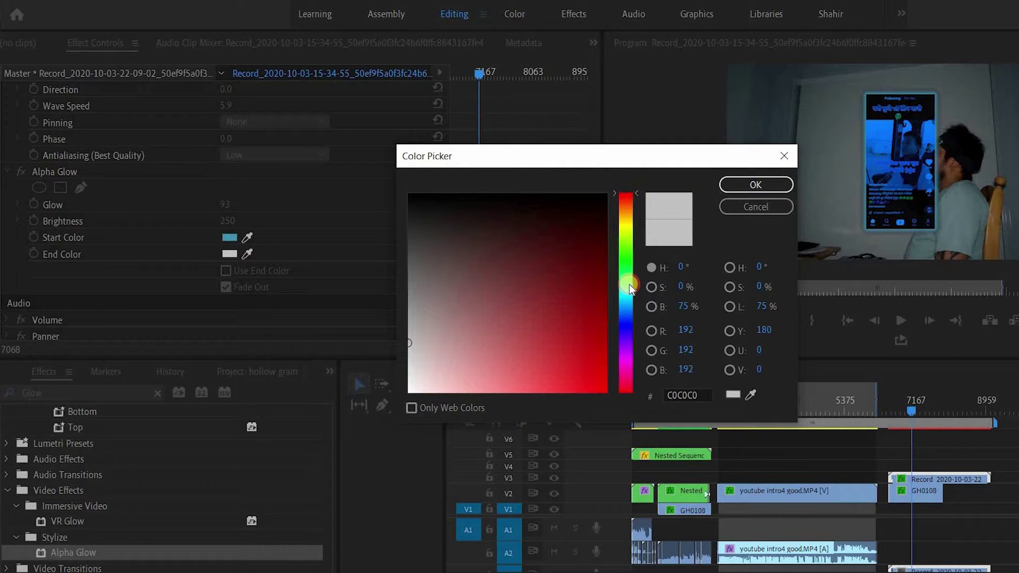
drag(628, 285, 628, 302)
drag(425, 349, 594, 346)
click(745, 193)
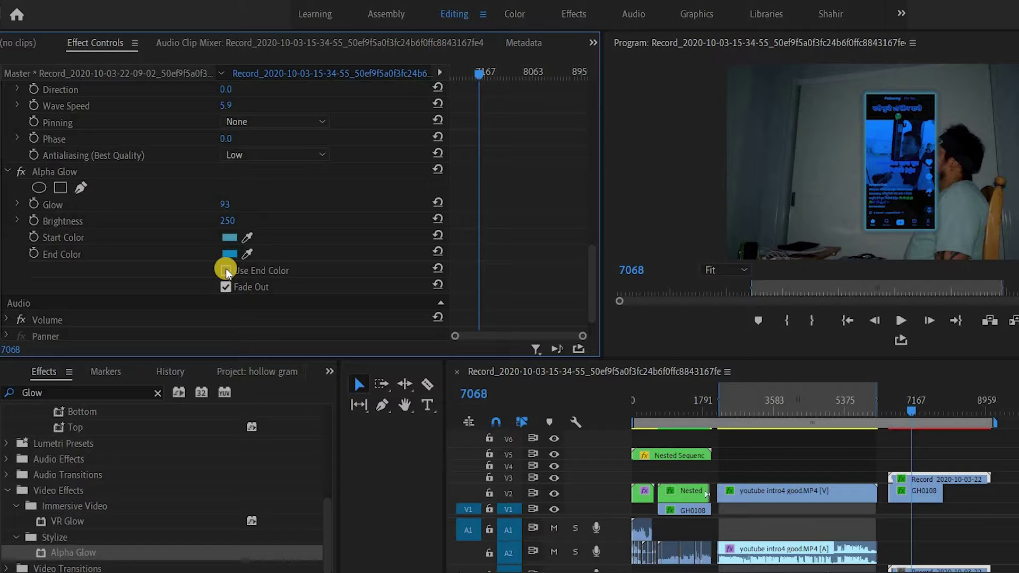
click(225, 269)
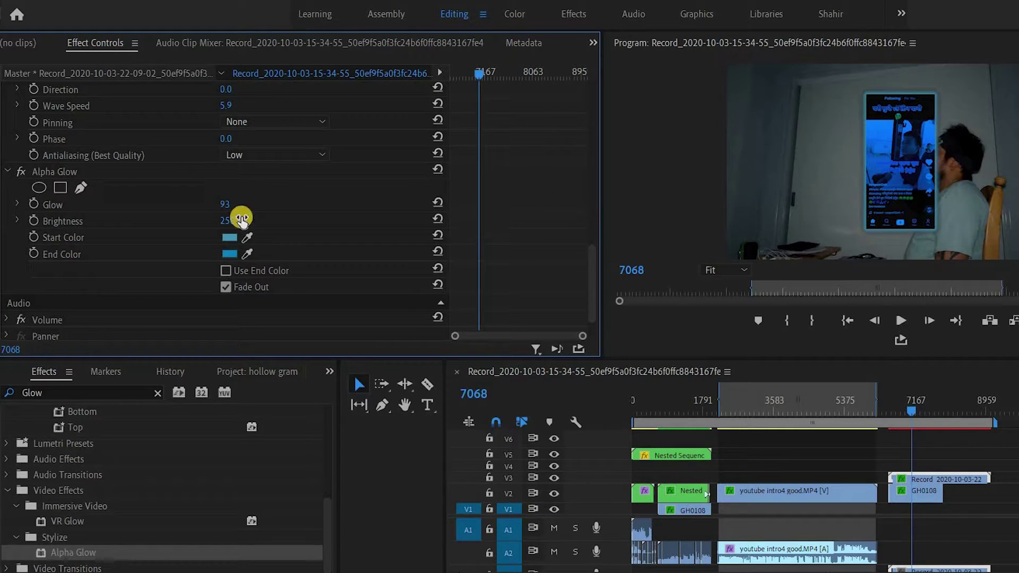
drag(260, 201, 412, 201)
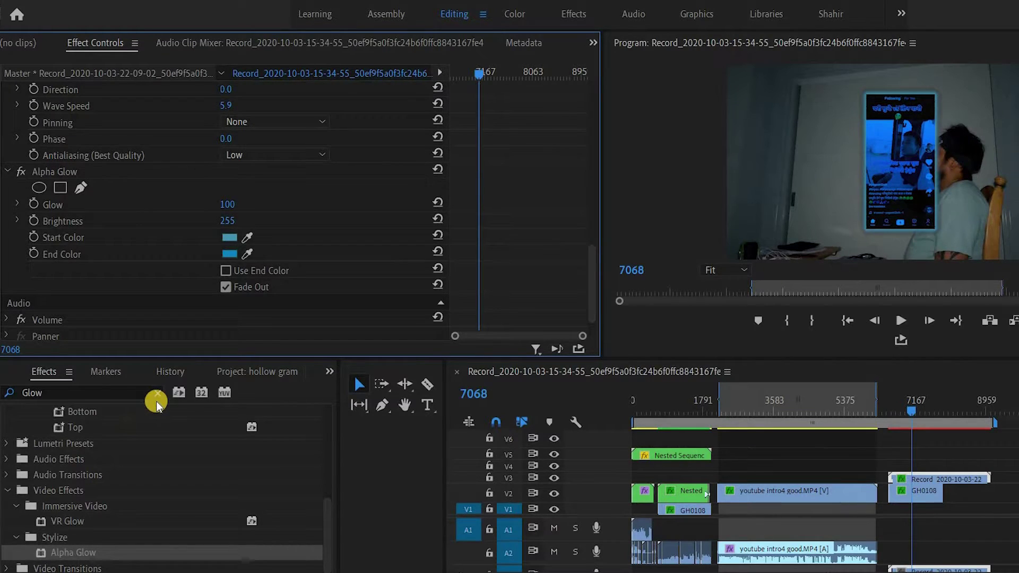
- Find the Basic 3D perspective effect and apply it to the phone recording on track V3
click(124, 392)
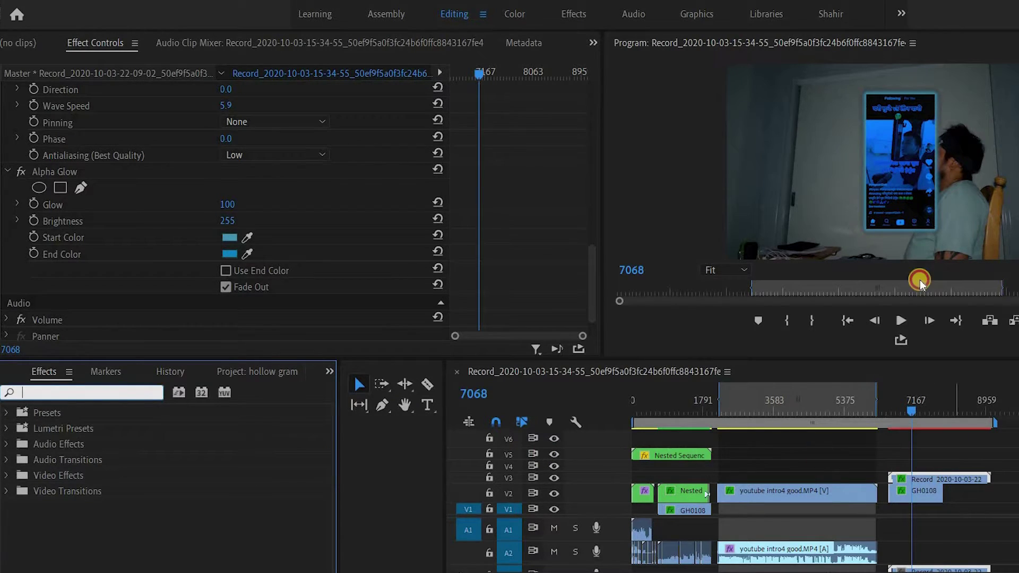
click(920, 189)
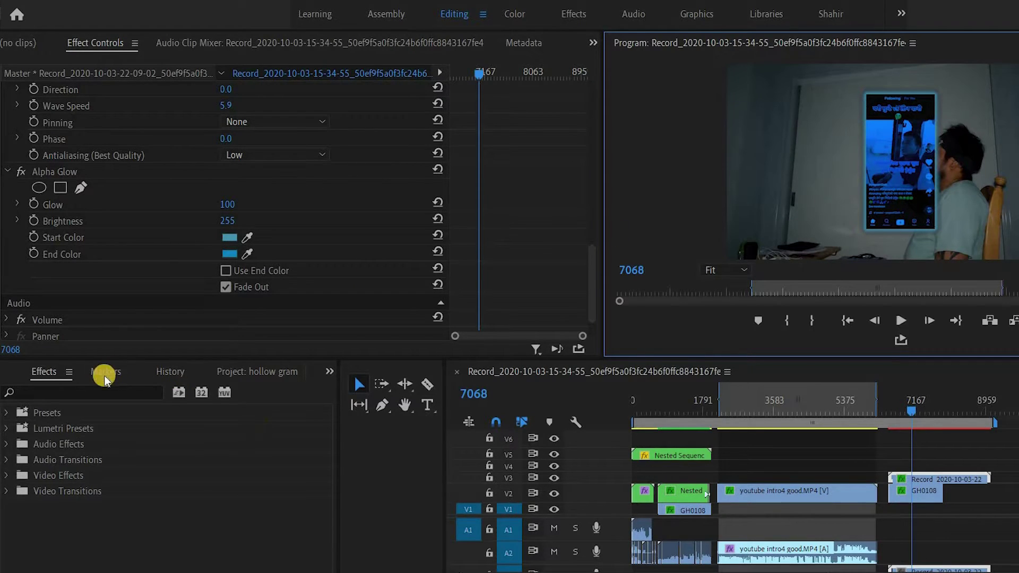
click(77, 391)
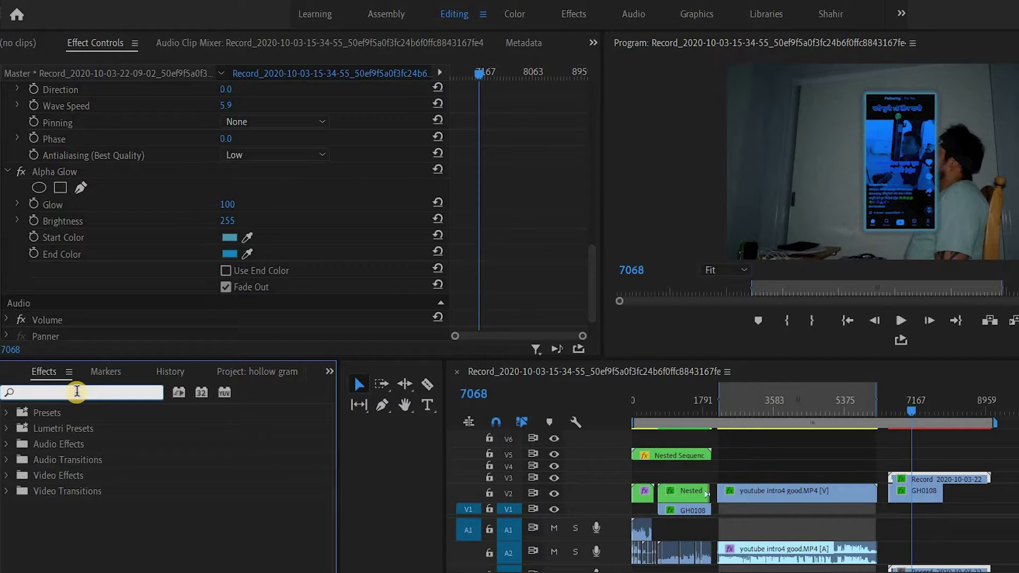
text(3d)
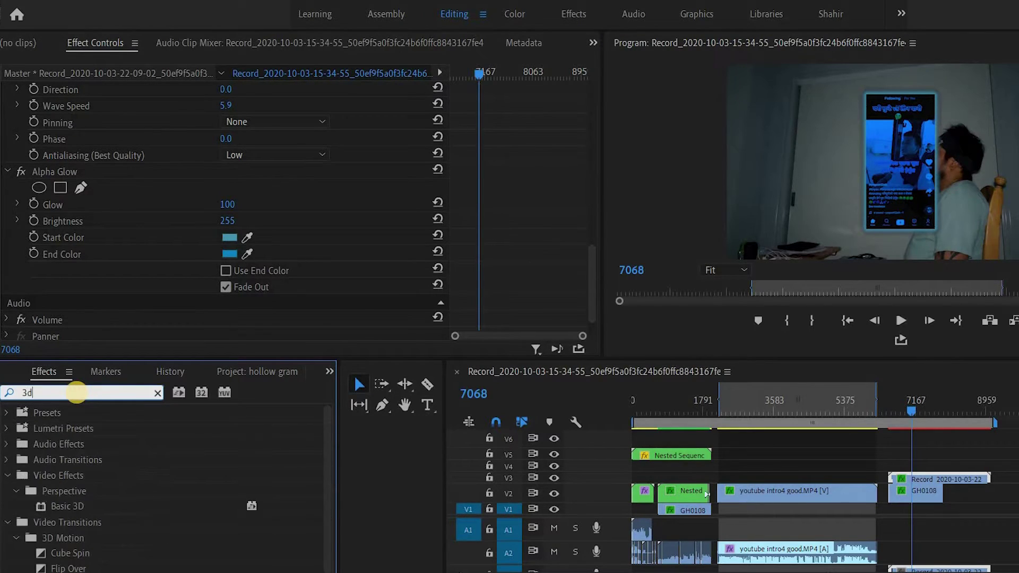
drag(46, 505, 912, 482)
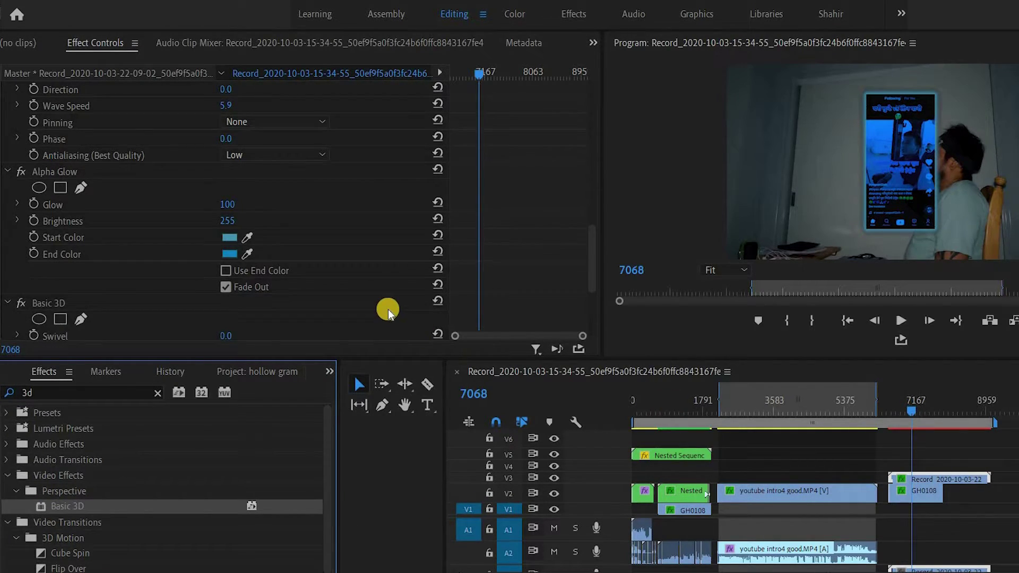
- Set the Basic 3D swivel of the phone recording to 125°
scroll(387, 309, down, 2)
scroll(361, 339, down, 1)
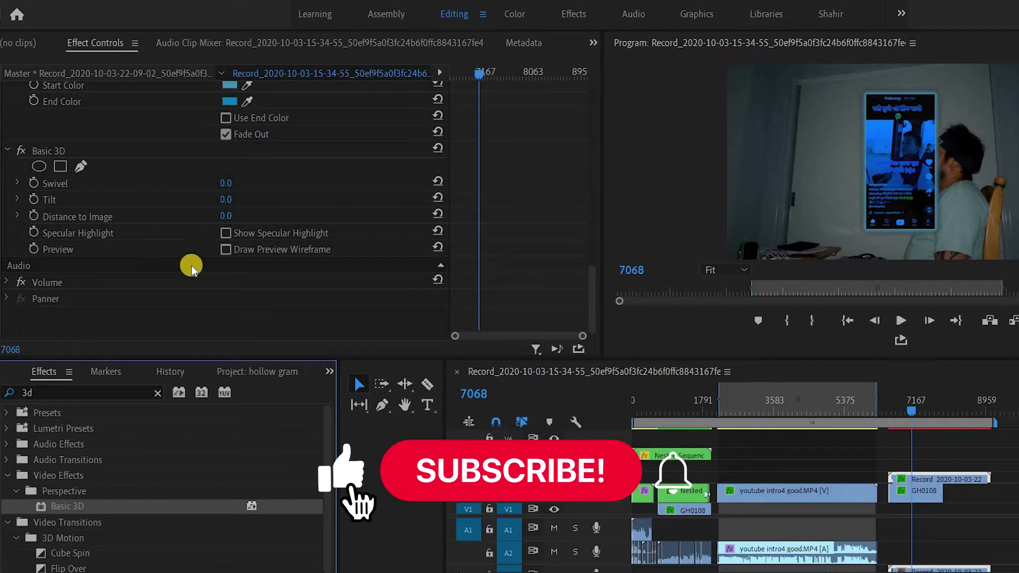
click(225, 182)
drag(225, 182, 179, 213)
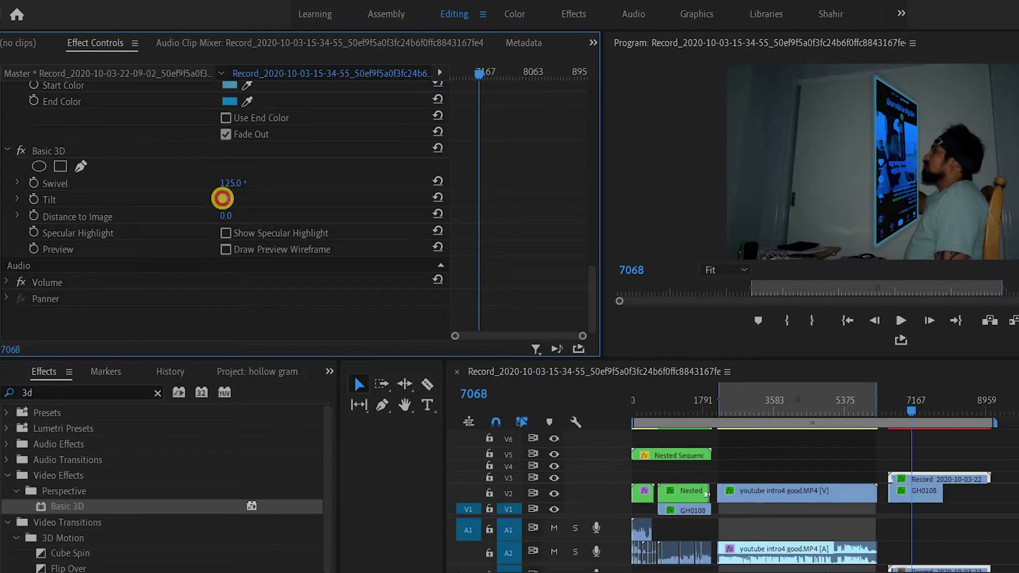
- Set the Basic 3D tilt of the phone recording to 12°
drag(213, 200, 204, 204)
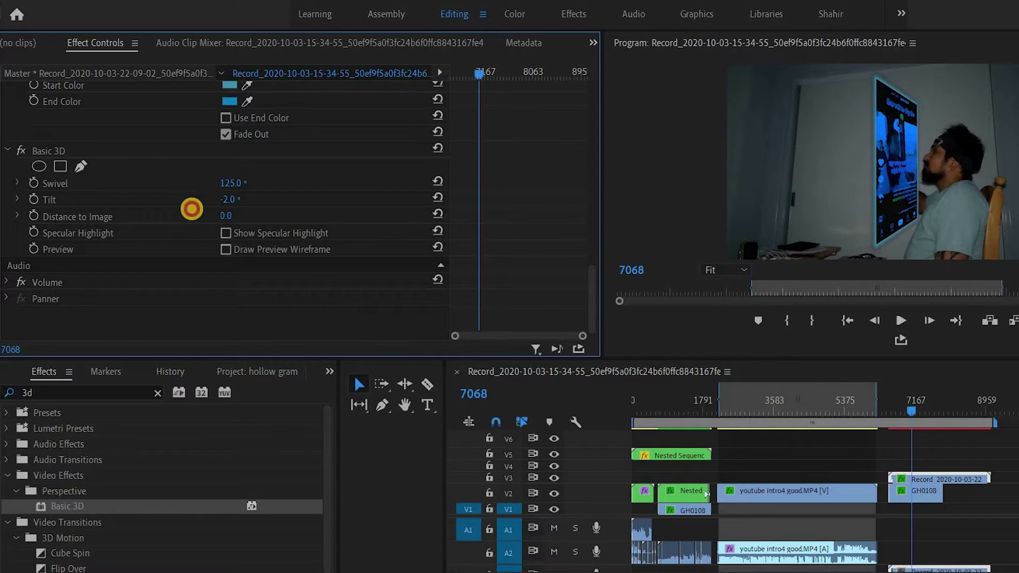
click(292, 197)
drag(297, 197, 207, 200)
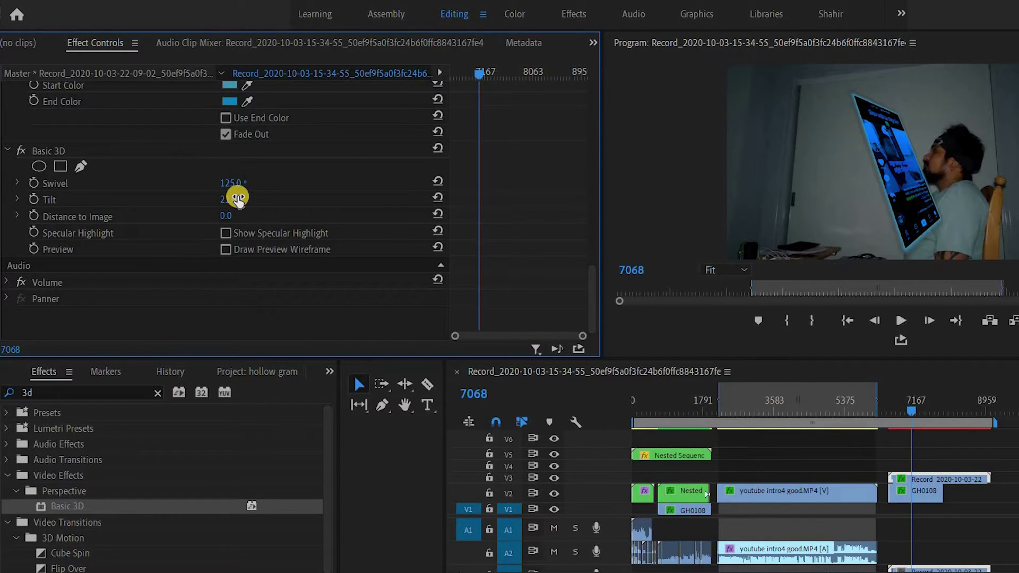
drag(231, 203, 216, 198)
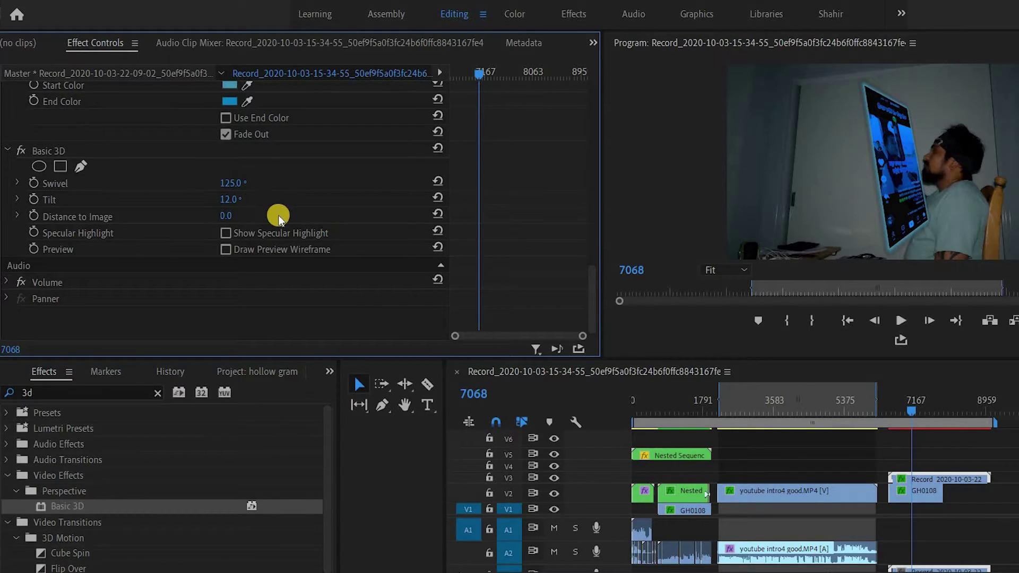
- Scale the phone recording to 21 and set its horizontal position to 808
scroll(278, 215, up, 10)
scroll(278, 215, up, 10)
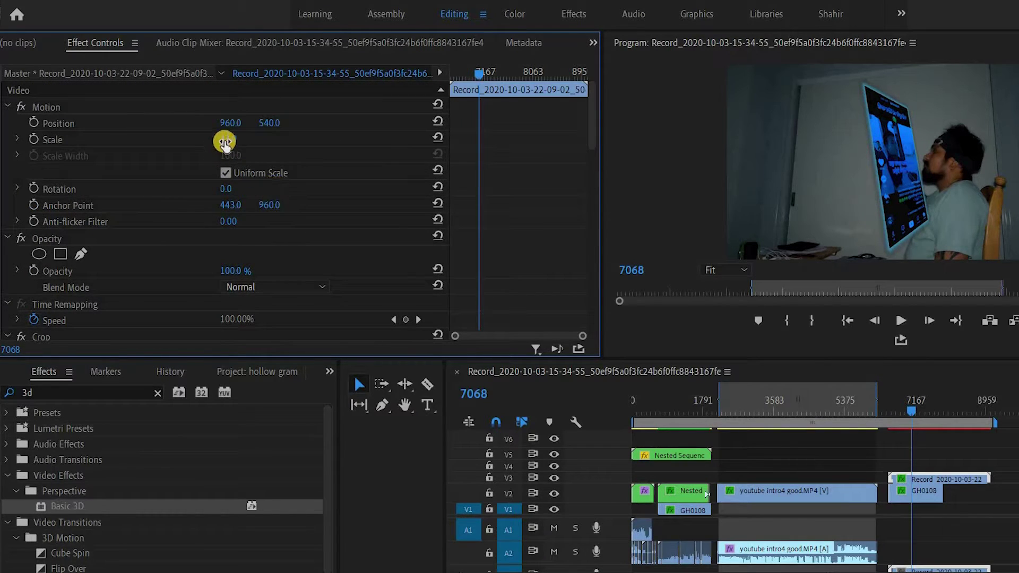
drag(223, 140, 103, 137)
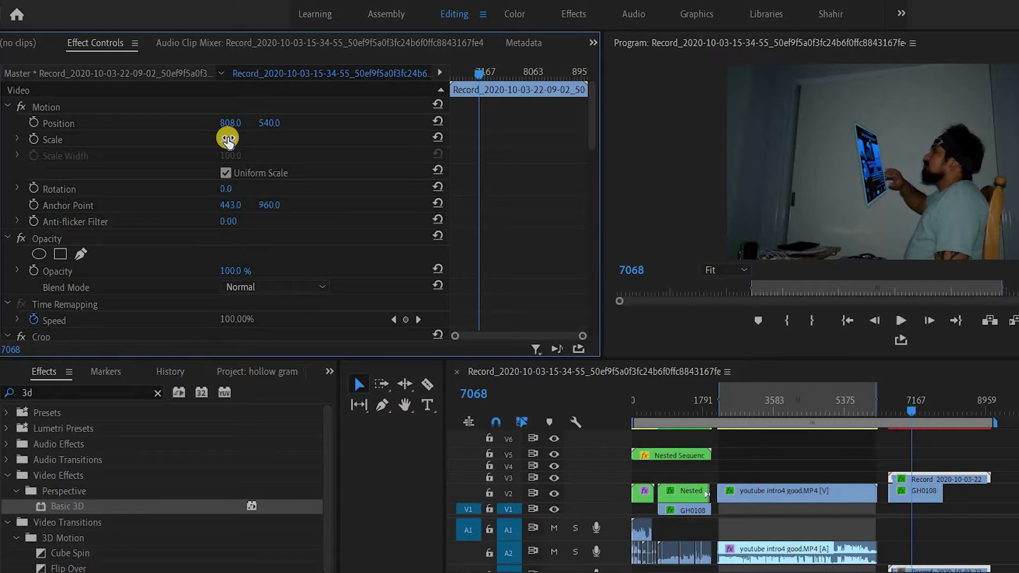
drag(232, 139, 245, 145)
- Play back the hologram section from several points to check the phone overlay against the hand gestures
key(space)
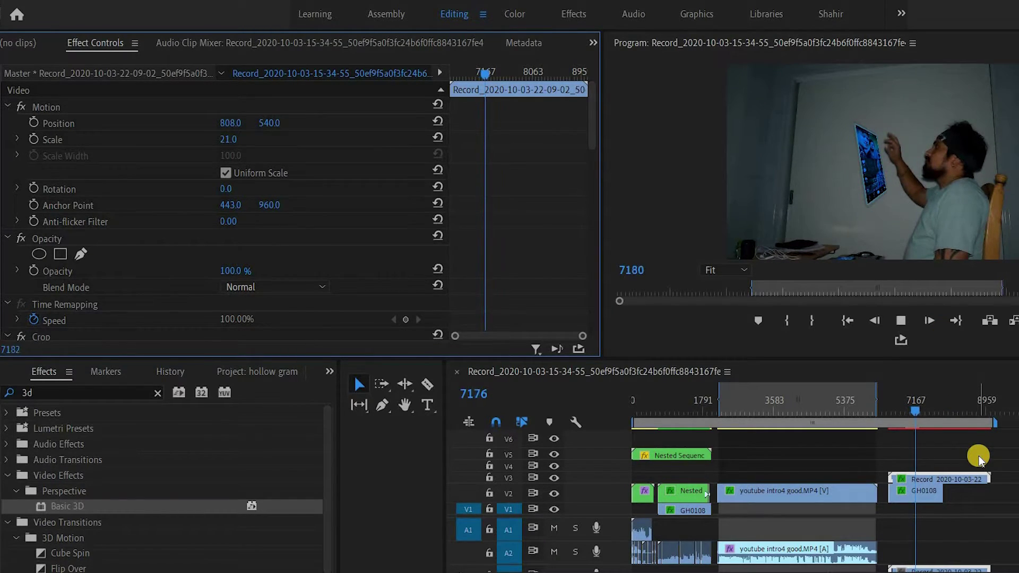
click(916, 408)
drag(911, 410, 888, 412)
key(space)
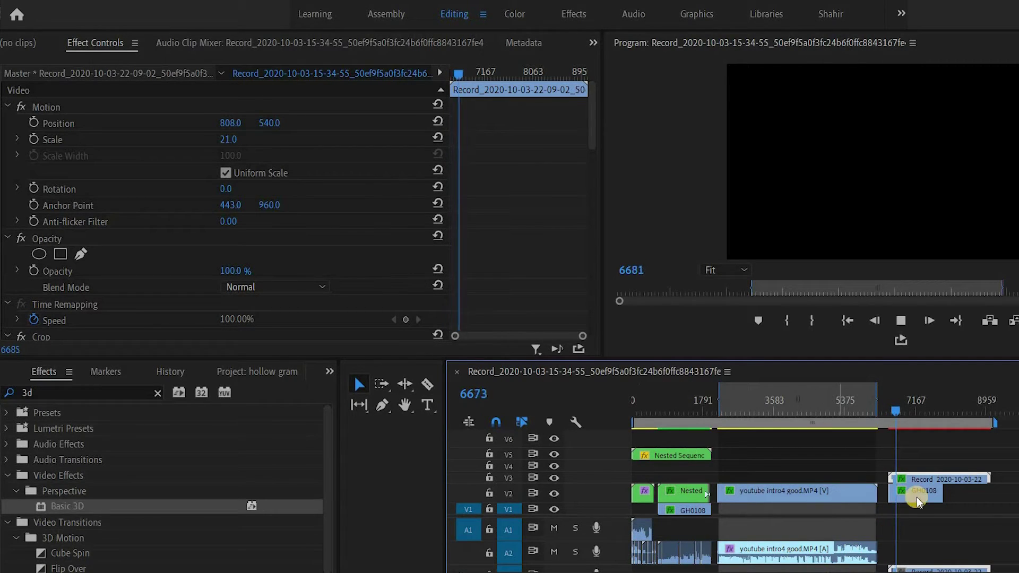
click(987, 498)
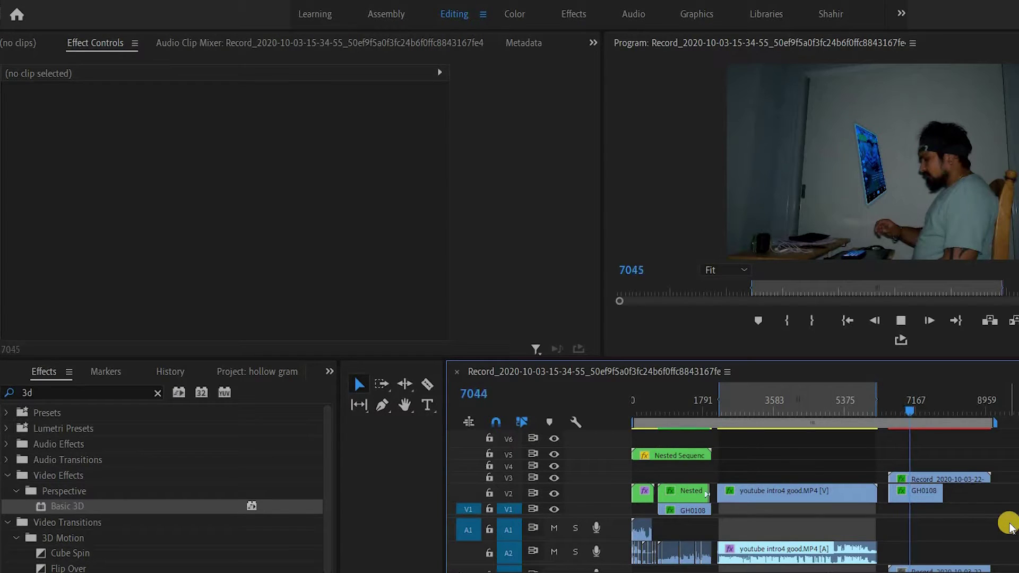
key(space)
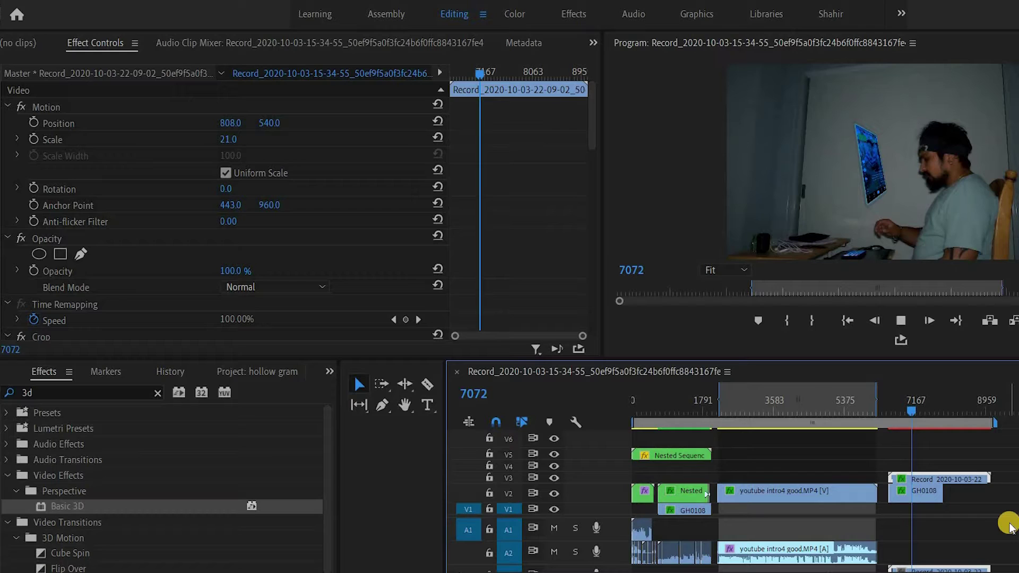
key(space)
click(913, 422)
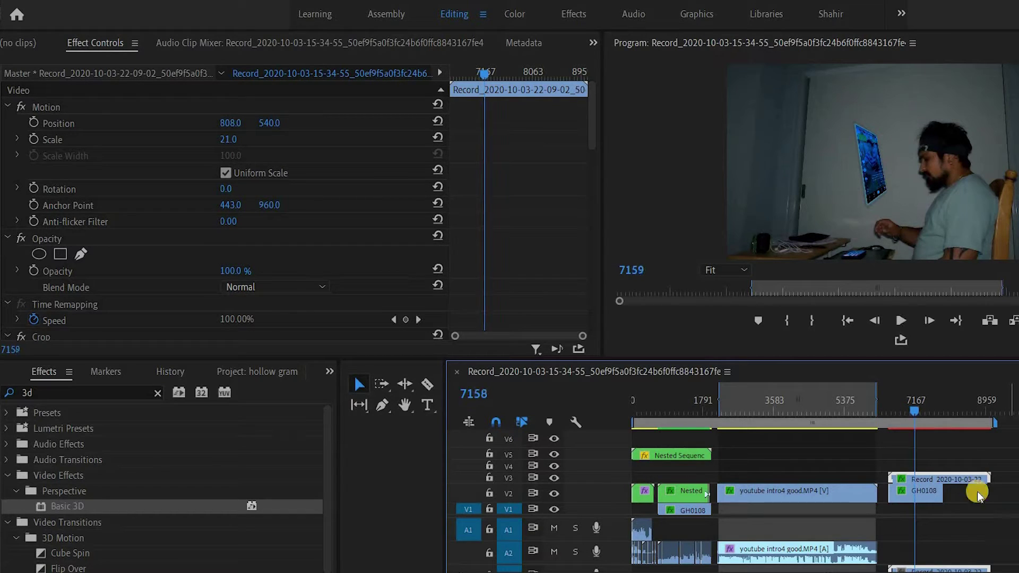
mouse_move(903, 408)
mouse_down()
mouse_move(892, 409)
mouse_move(918, 408)
mouse_up()
key(space)
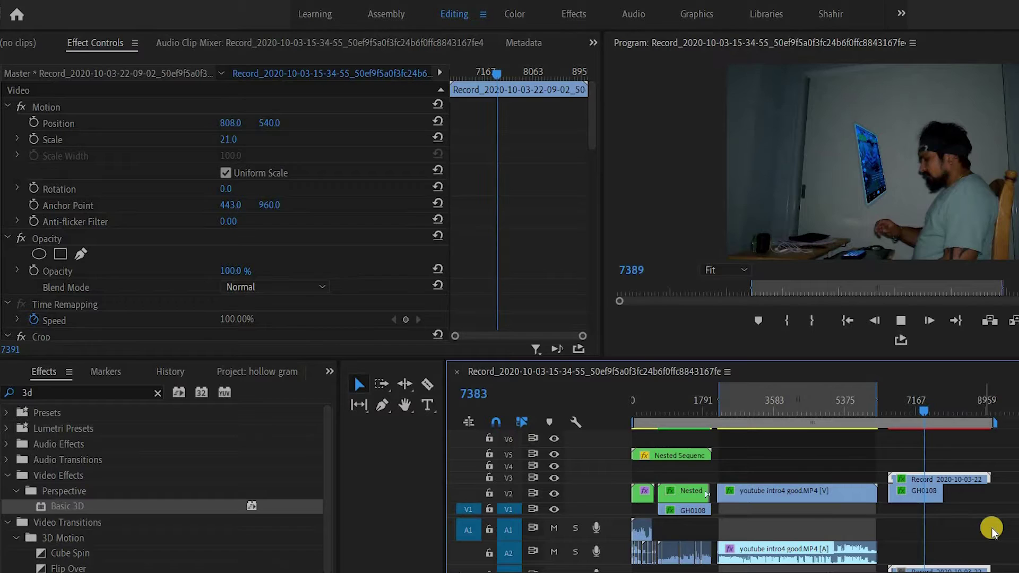
- Mark the sequence's in point at frame 6512 and its out point at frame 7838, around the hand-gesture clip
drag(900, 416, 885, 422)
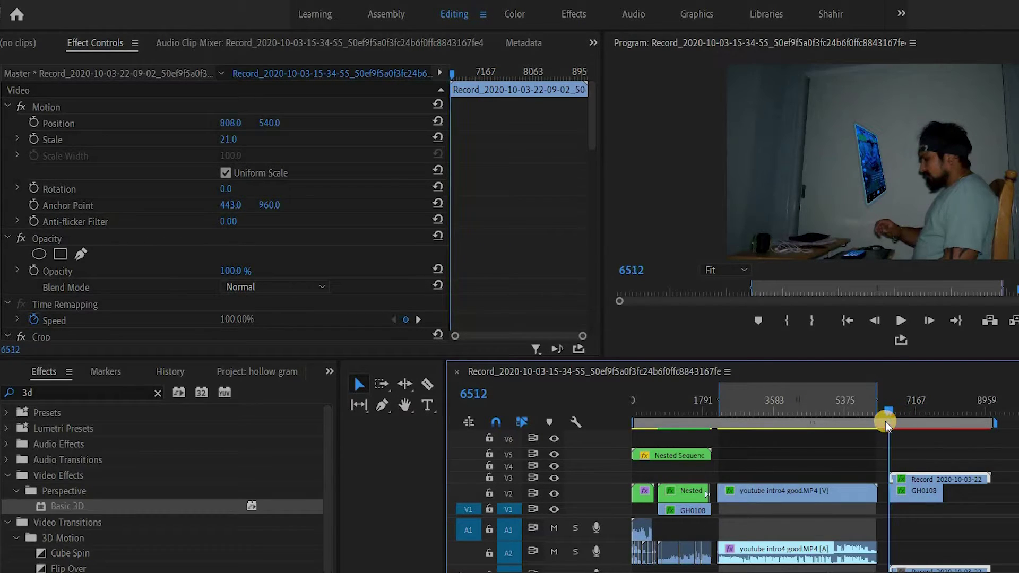
key(i)
drag(918, 414, 940, 418)
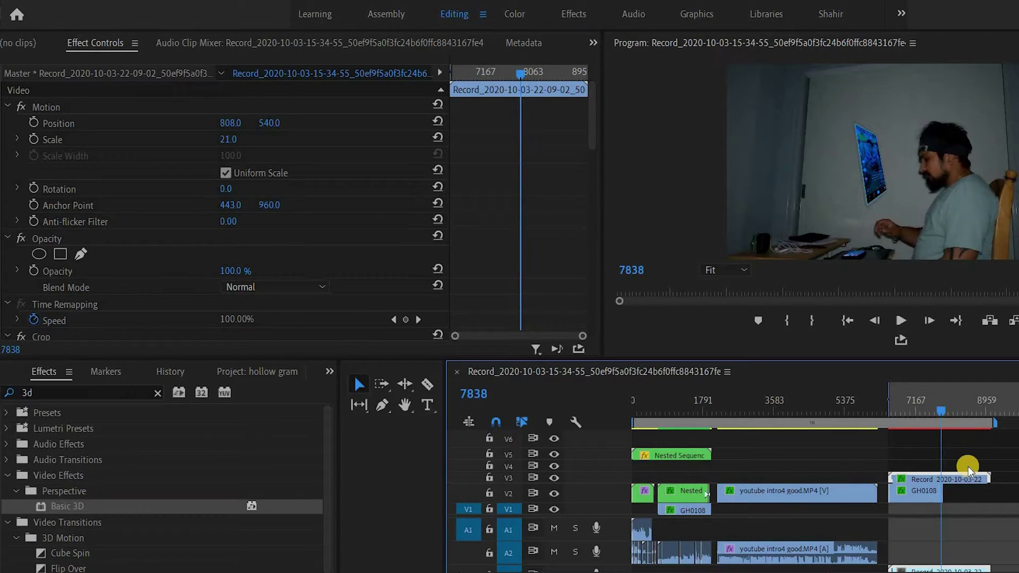
key(o)
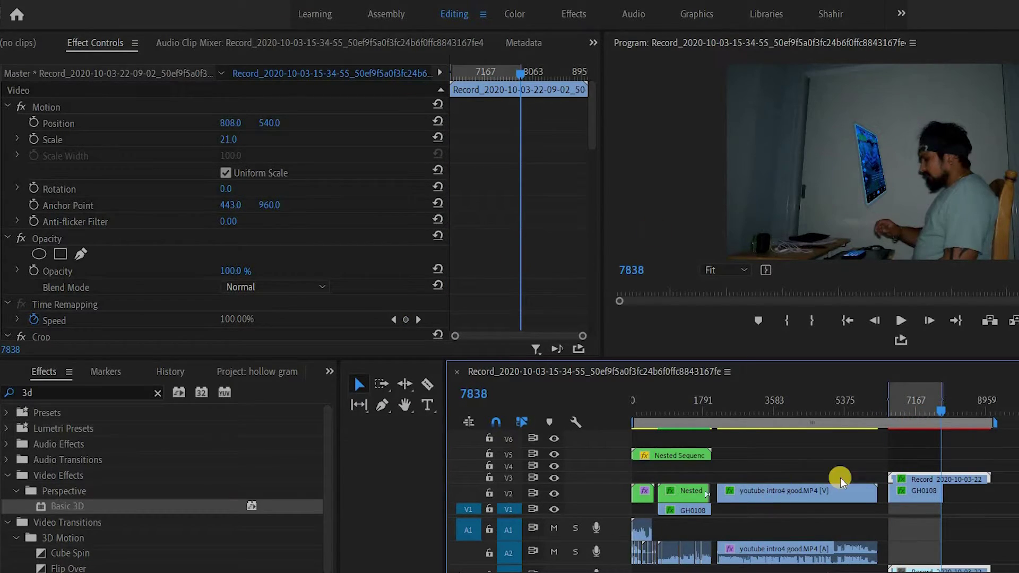
- Scrub through the marked range, start rendering the effects in the work area, and cancel the render
click(935, 412)
drag(935, 412, 886, 422)
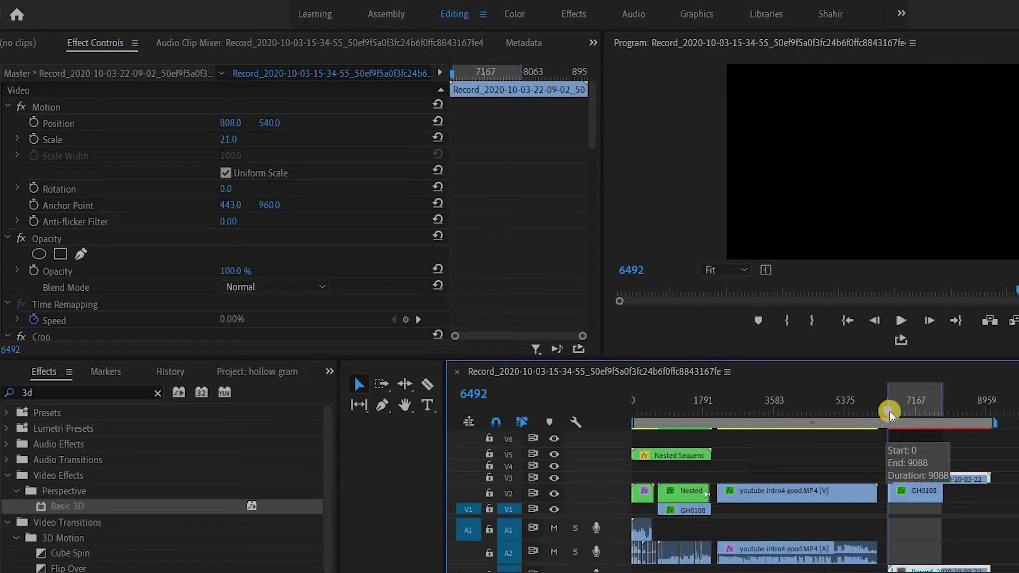
drag(892, 408, 942, 420)
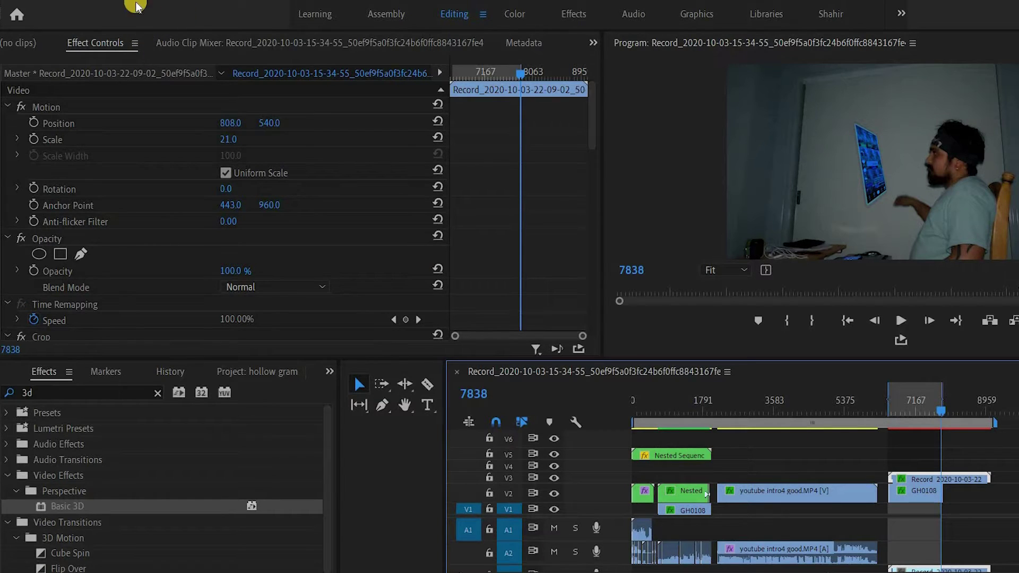
click(106, 5)
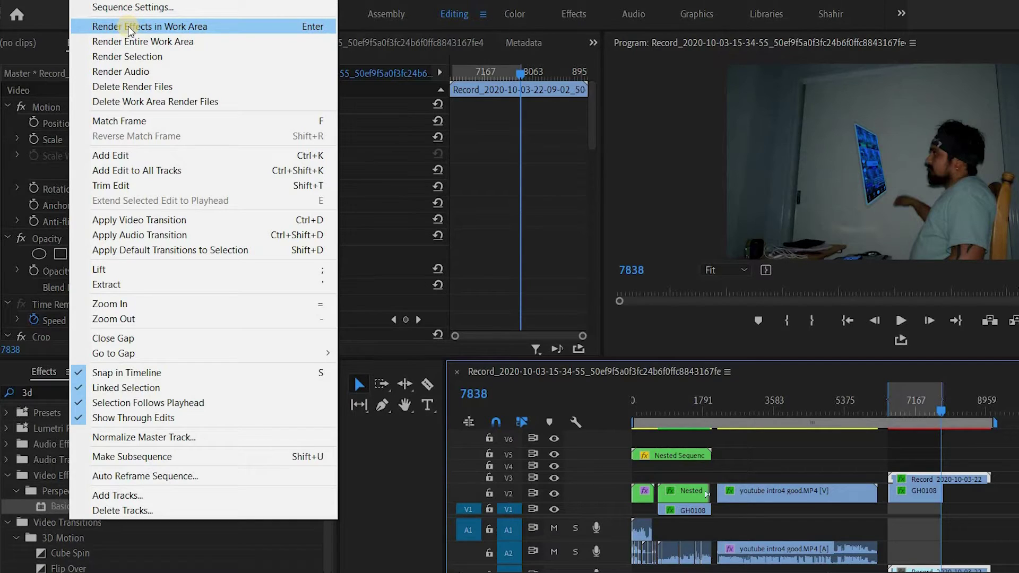
click(129, 27)
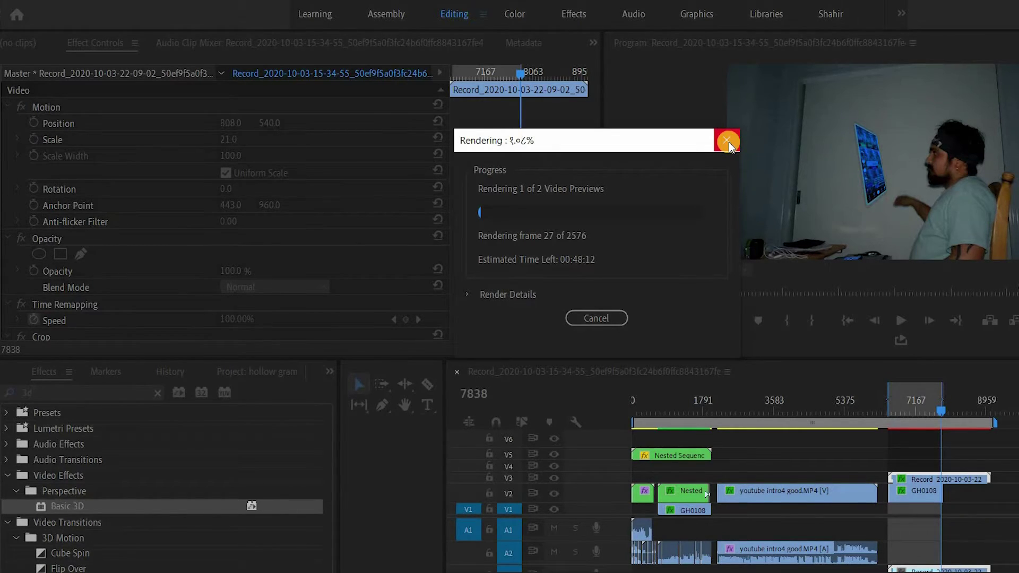
click(728, 141)
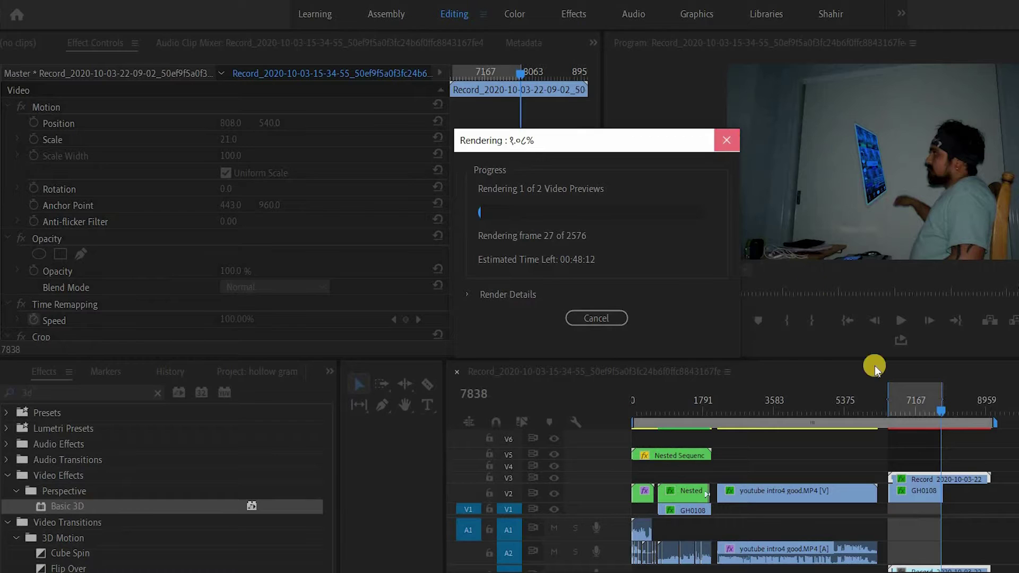
- Delete the phone recording on track V3 and the hand-gesture clip below it on track V2
click(982, 477)
click(968, 476)
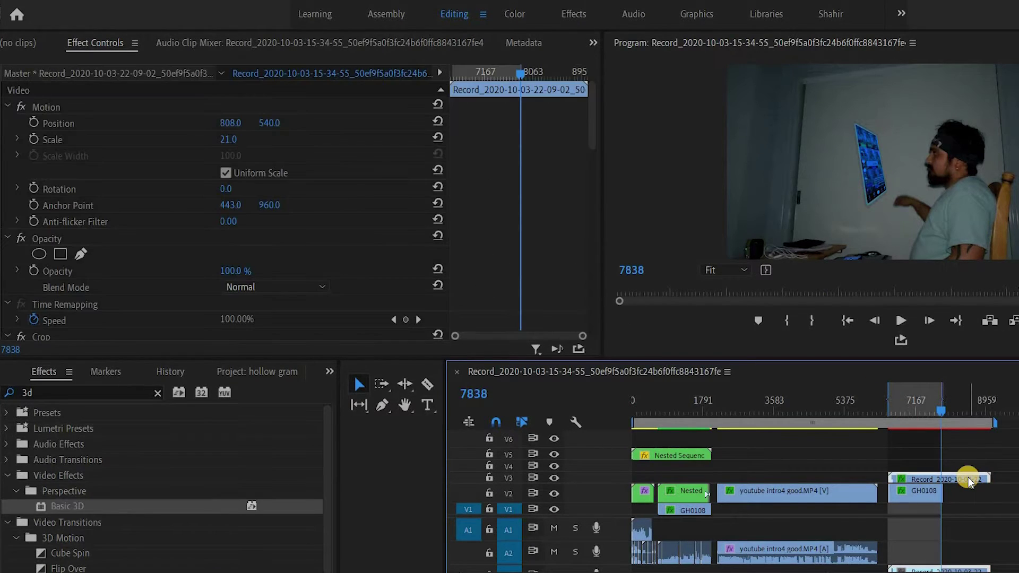
key(Delete)
click(925, 495)
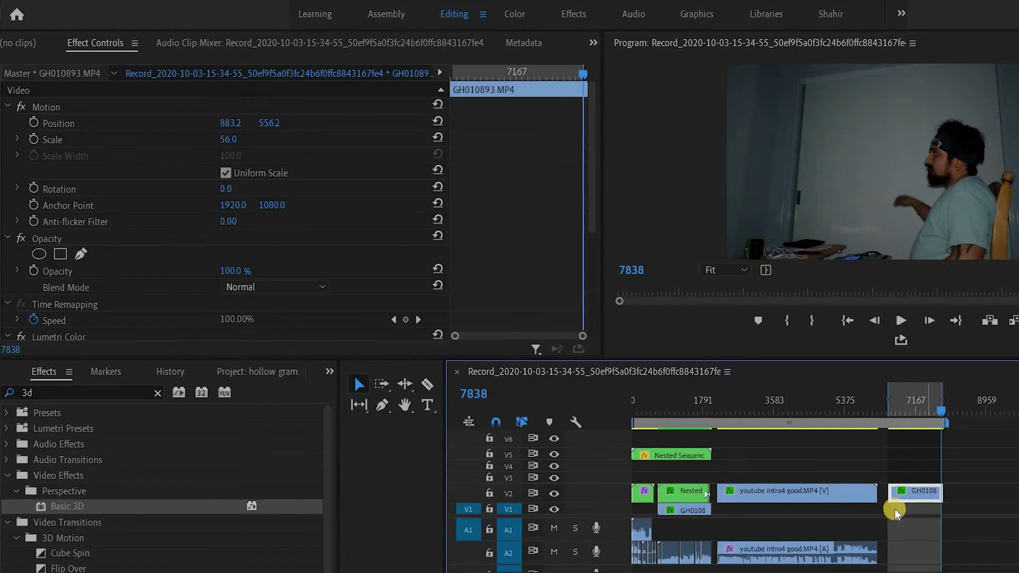
key(Delete)
- Play the finished hologram section near the start of the sequence to review the glowing phone overlay
drag(941, 407, 660, 425)
click(984, 474)
key(space)
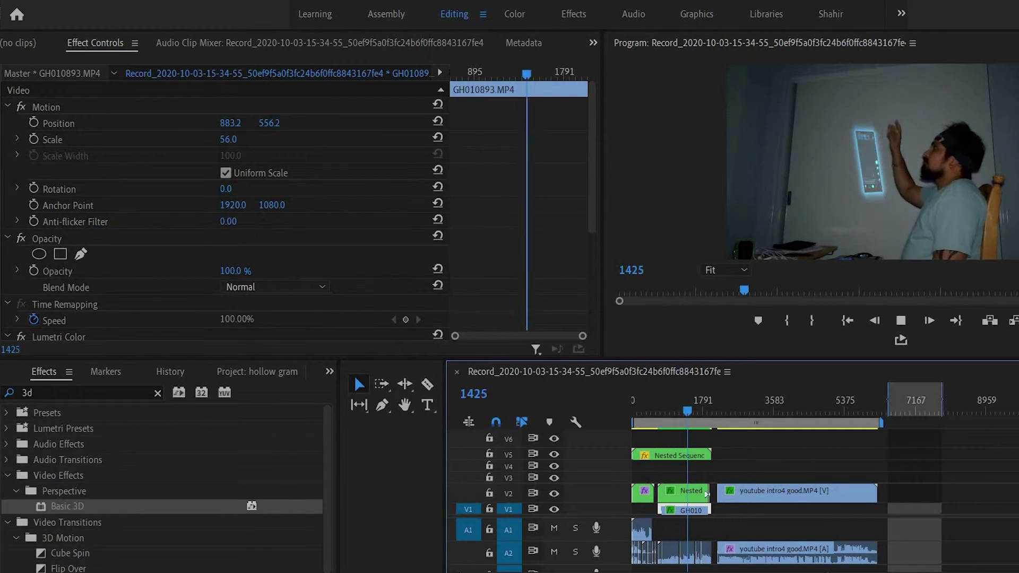
click(721, 374)
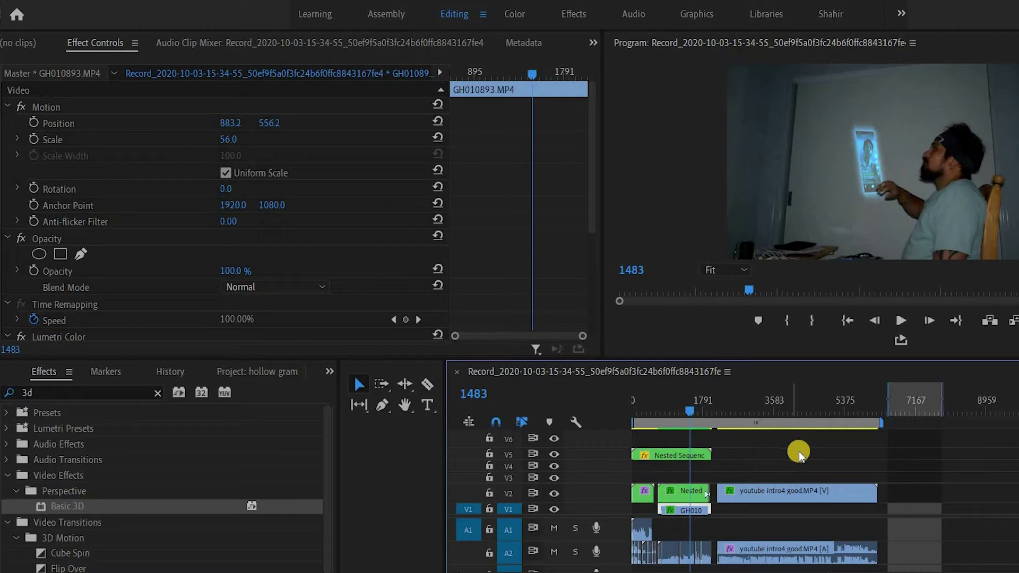
key(space)
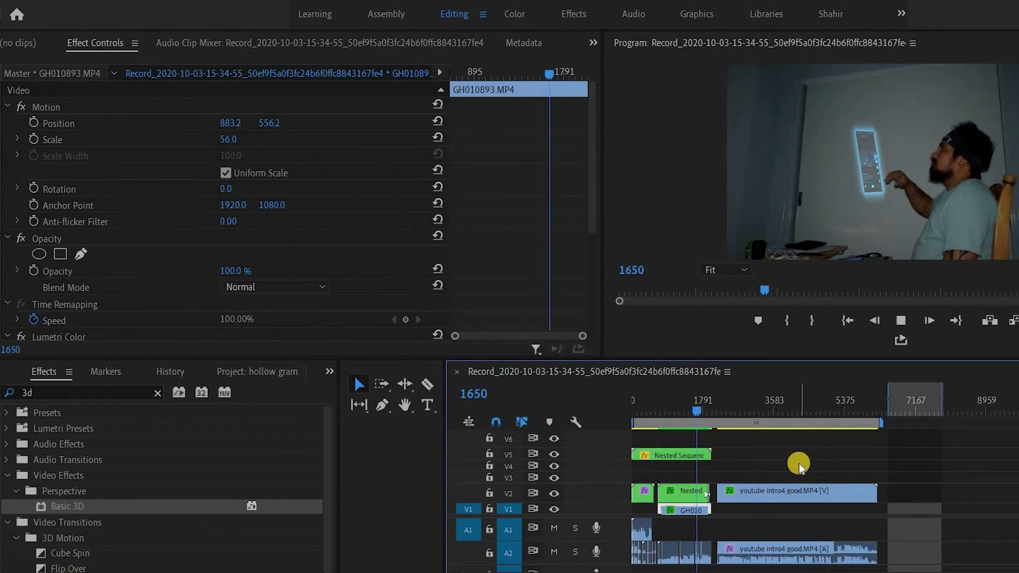
- Replay and scrub the hologram section several times, checking the phone overlay against the hand gestures, and return to its start at frame 673
key(space)
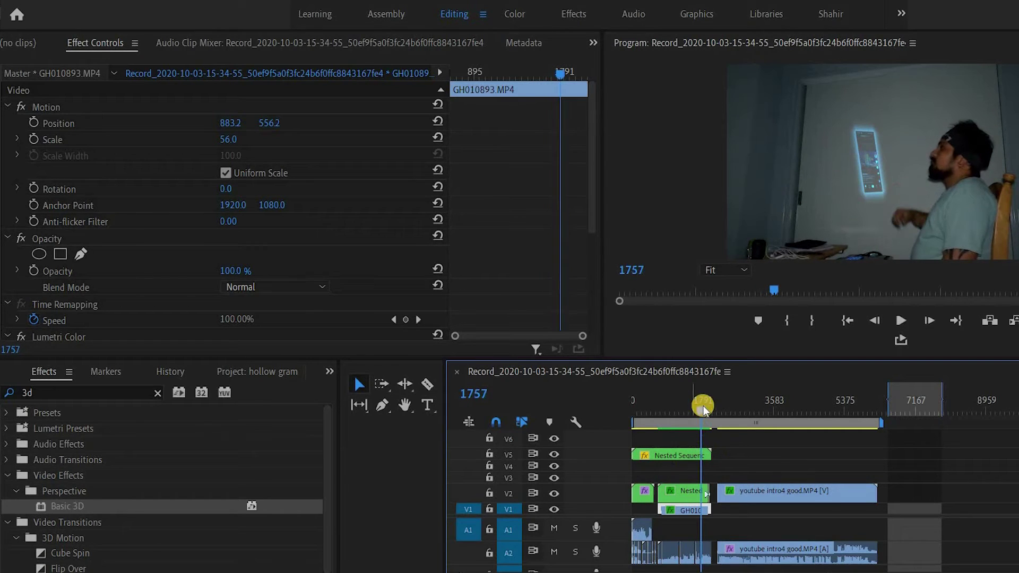
drag(675, 413, 667, 416)
key(space)
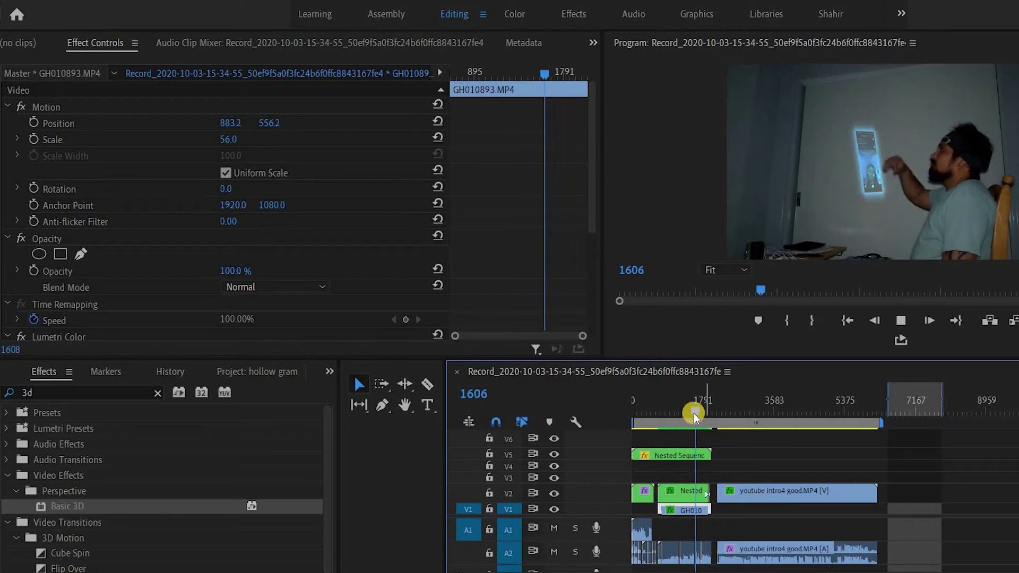
drag(696, 409, 664, 410)
key(space)
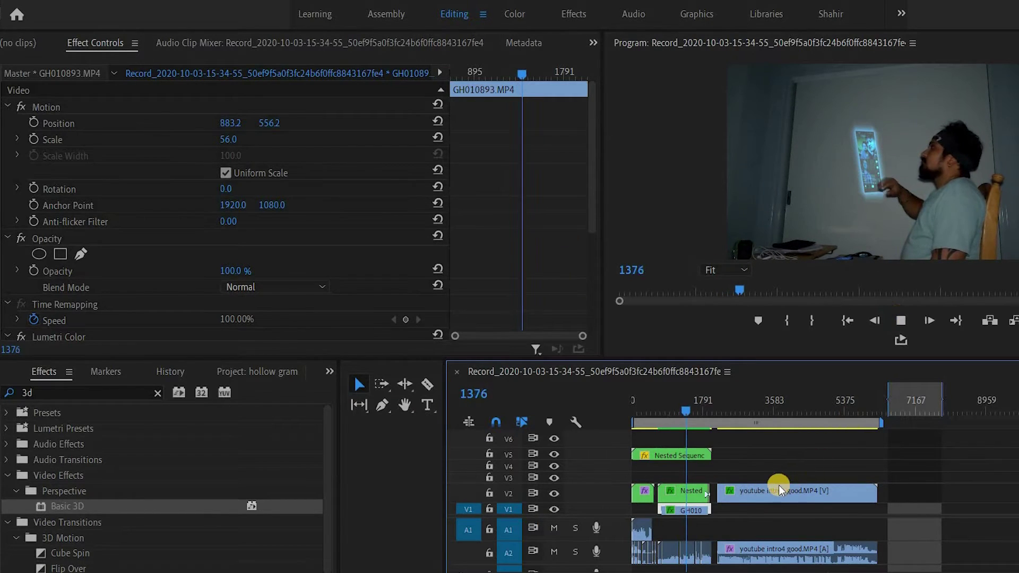
click(688, 410)
drag(668, 412, 658, 413)
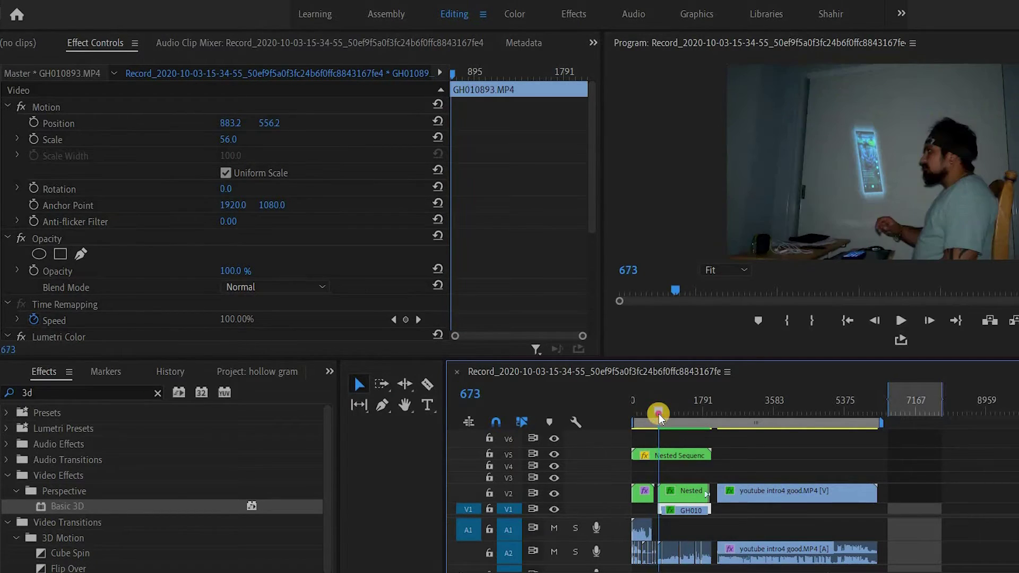
- Examine the motion and blend settings of Nested Sequence 04 and the GH010893.MP4 clip below it, scrubbing near their start
click(679, 494)
click(687, 508)
click(687, 491)
click(455, 336)
mouse_move(456, 336)
mouse_down()
mouse_move(523, 337)
mouse_move(444, 340)
mouse_up()
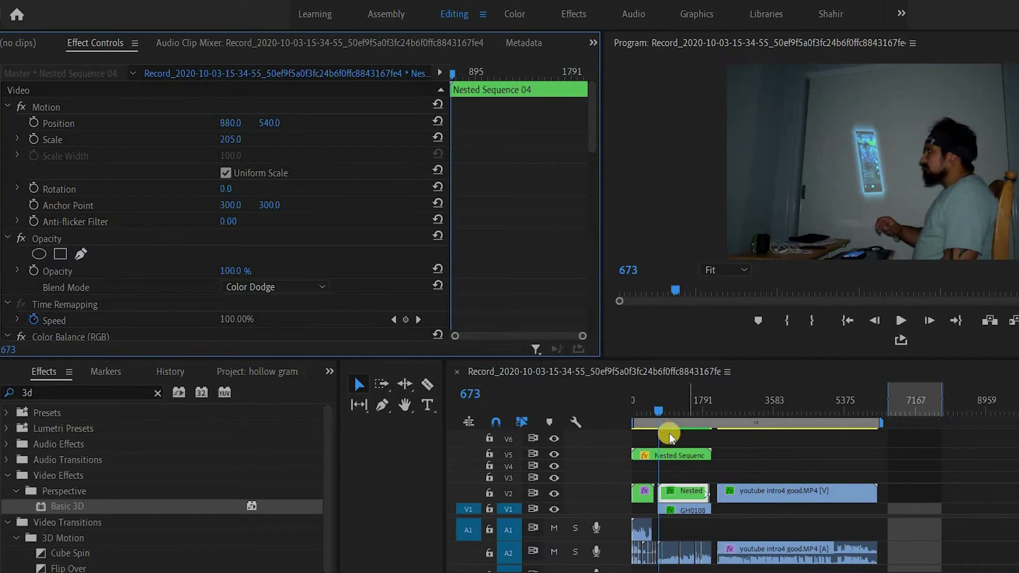
mouse_move(661, 408)
mouse_down()
mouse_move(716, 423)
mouse_move(672, 416)
mouse_up()
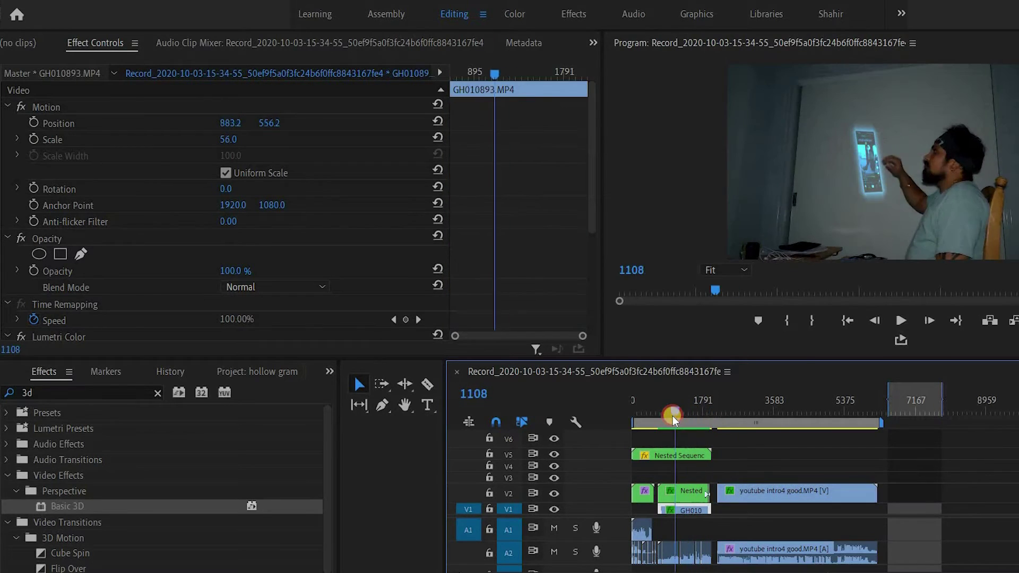
click(690, 493)
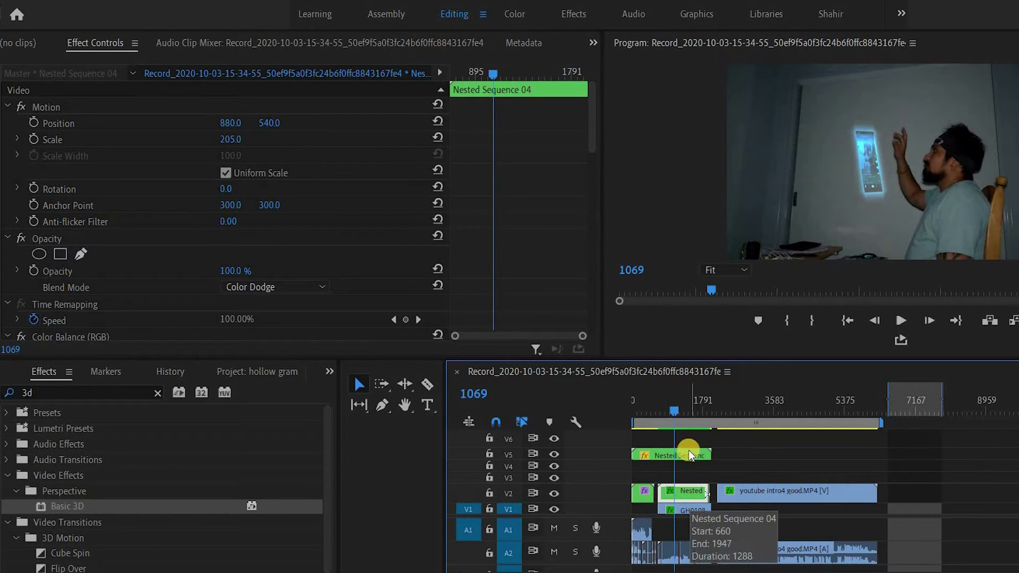
drag(673, 412, 658, 413)
click(674, 496)
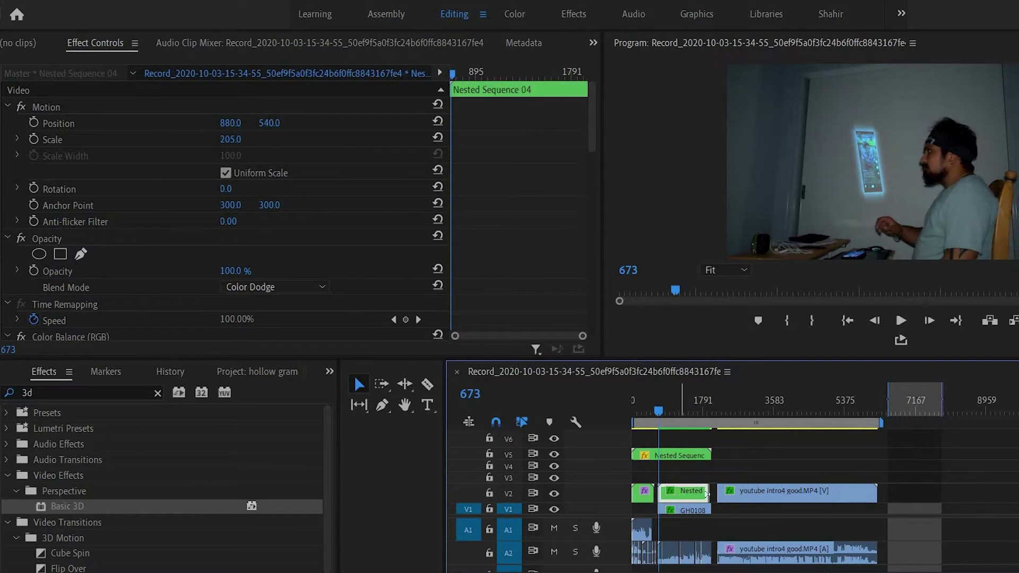
- Start keyframing scale and position on Nested Sequence 04 at frame 677, near the clip's start
drag(762, 572, 756, 413)
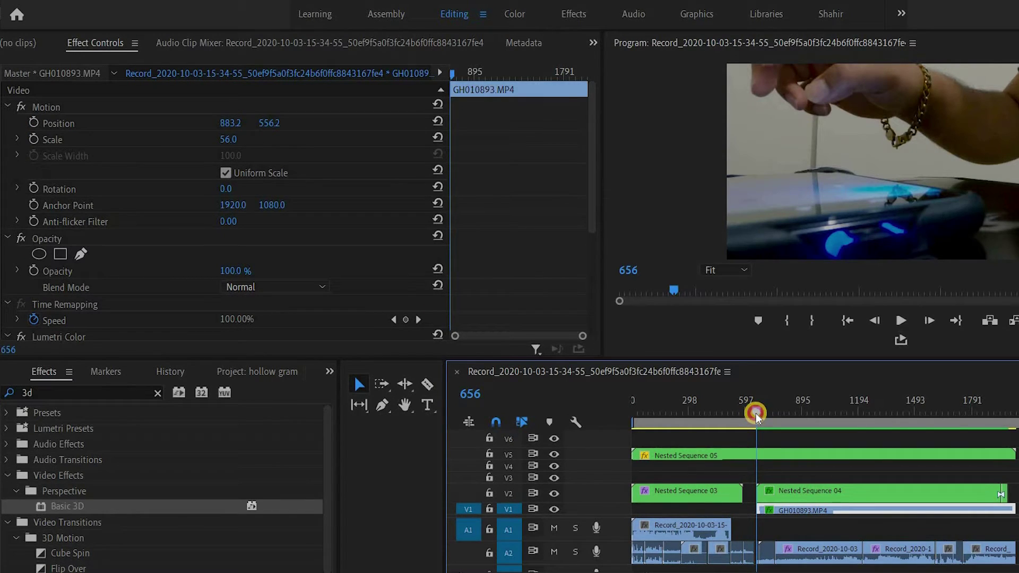
drag(757, 413, 760, 413)
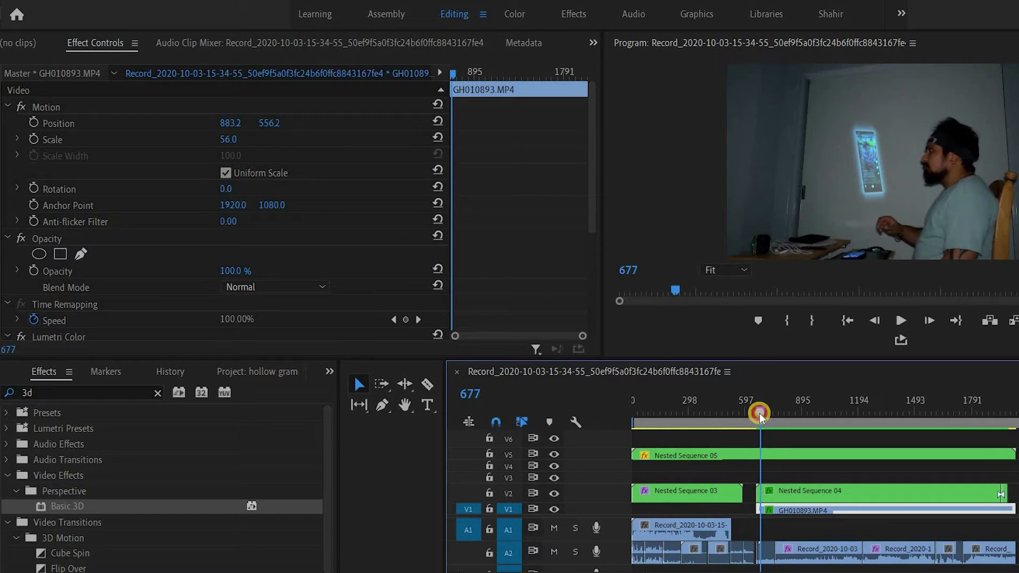
click(784, 494)
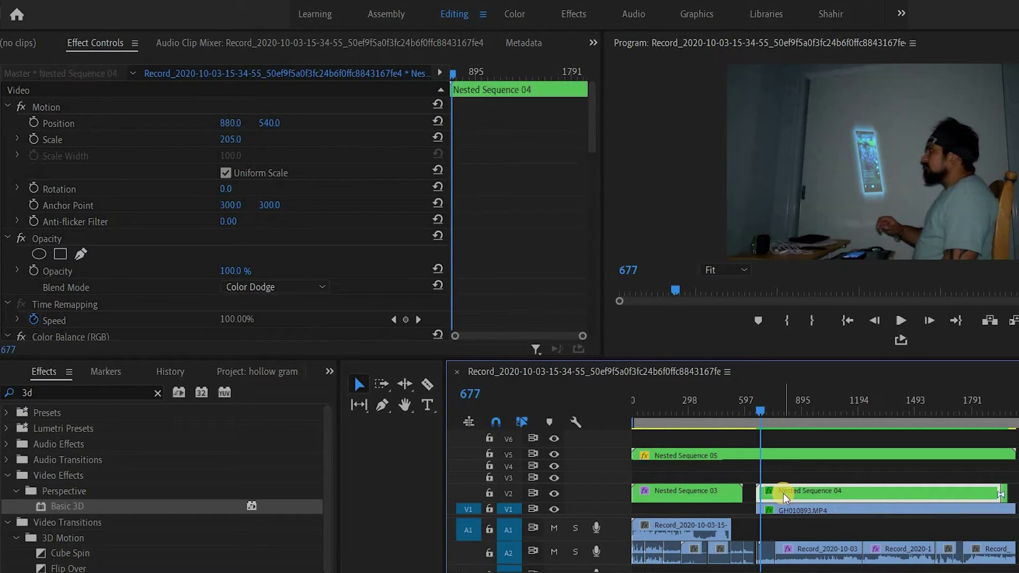
click(31, 138)
click(33, 122)
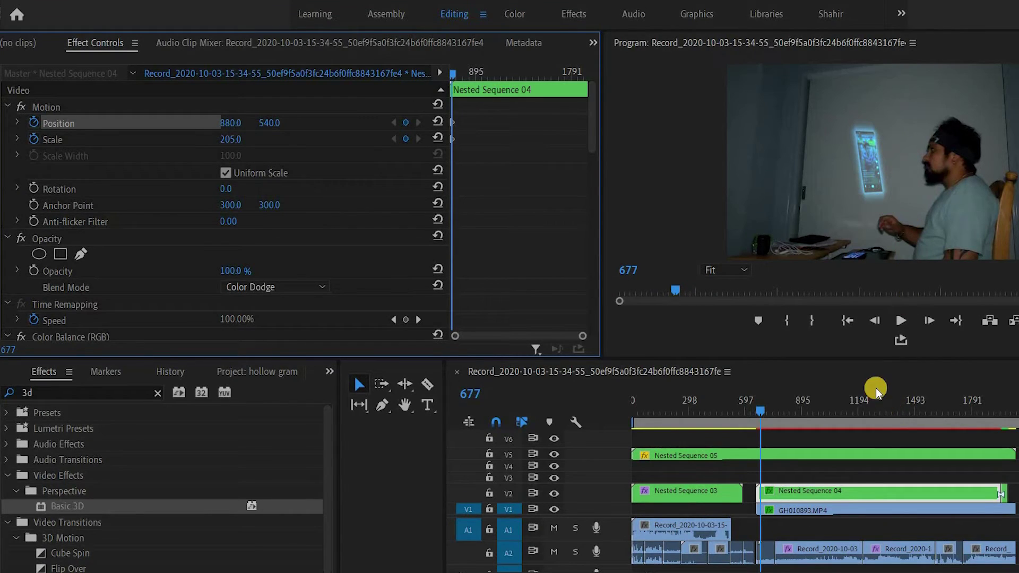
- Play the hologram section from frame 664 and scrub on to the end of Nested Sequence 04
click(759, 407)
click(757, 409)
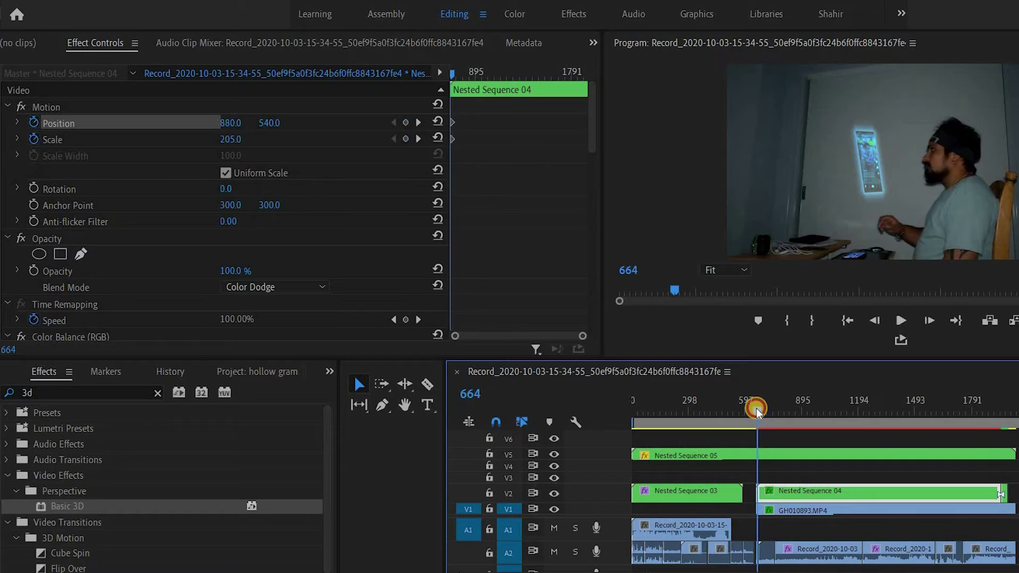
key(space)
key(space)
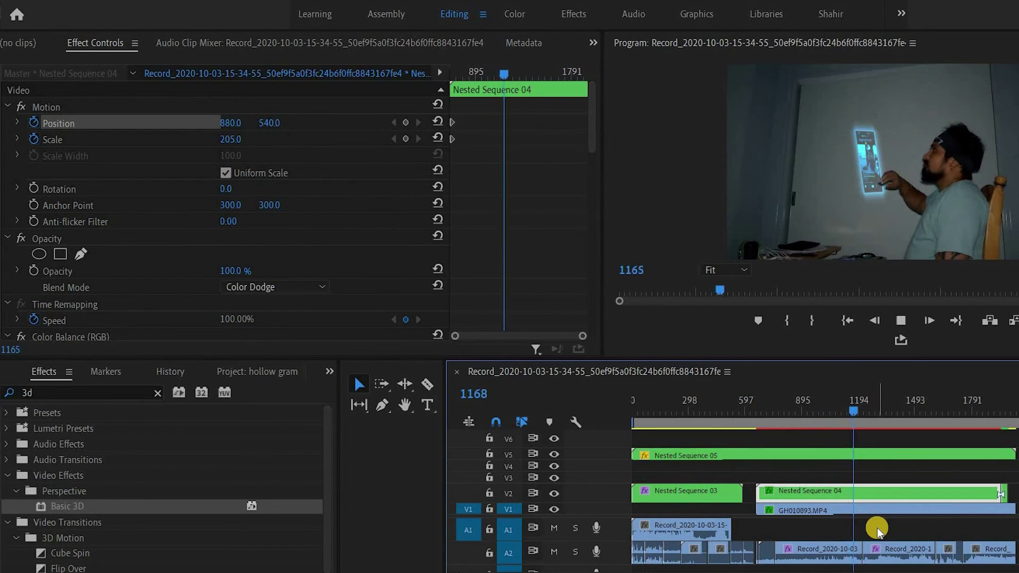
drag(868, 414, 999, 462)
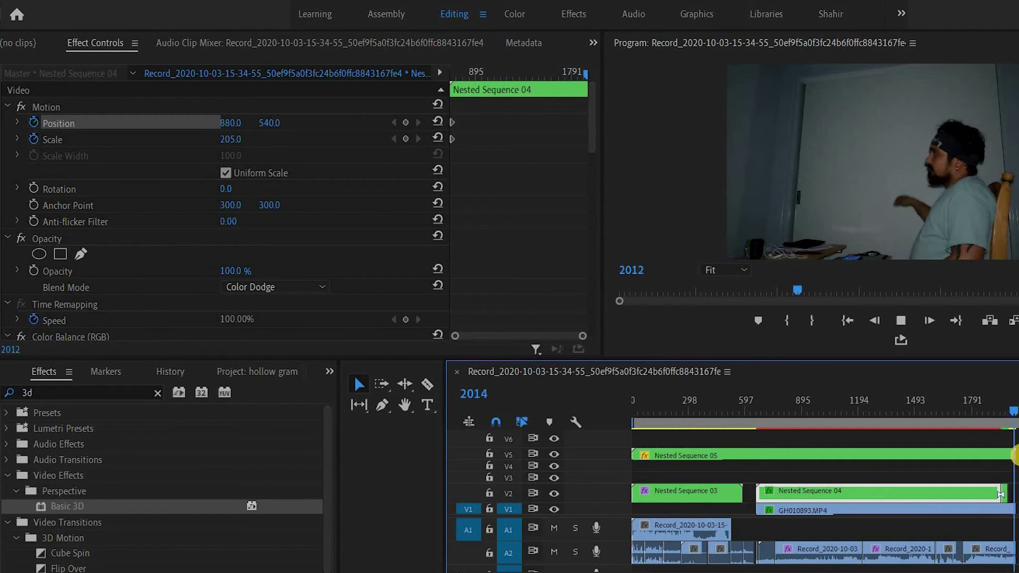
- Keyframe scale and position on the short end piece of Nested Sequence 04 at frame 1976, with scale set to 0
drag(989, 416, 1008, 419)
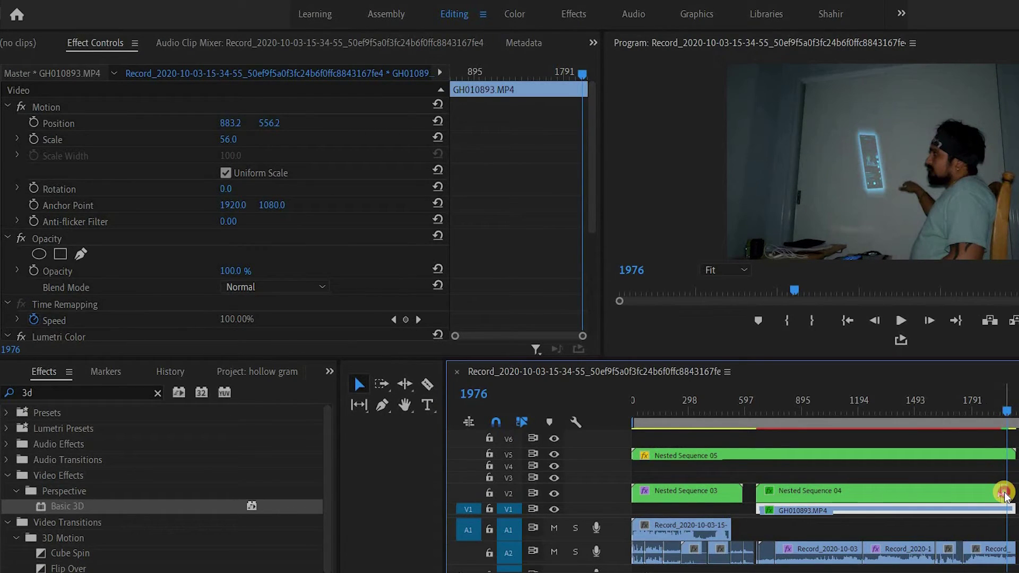
click(1005, 494)
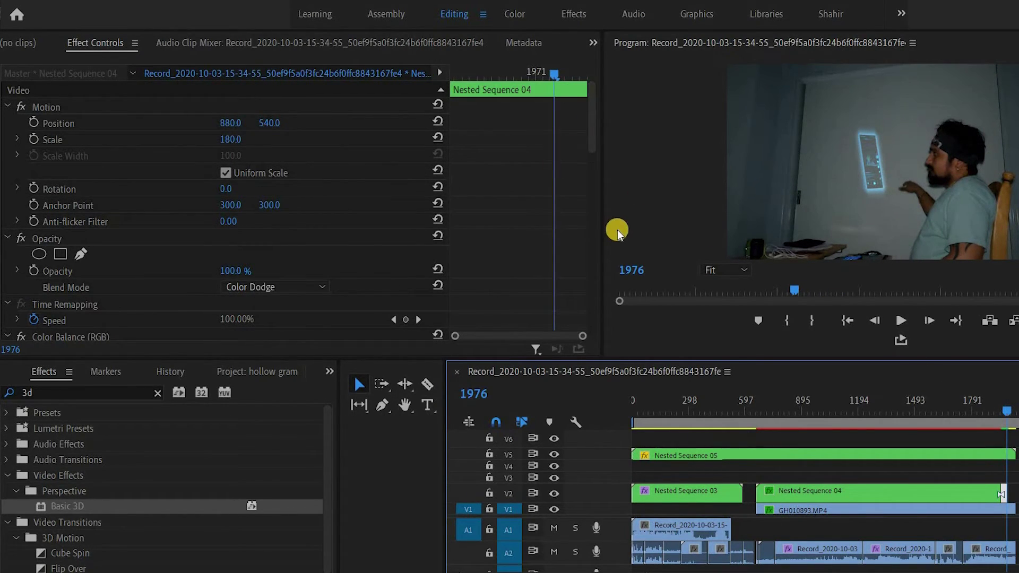
click(34, 139)
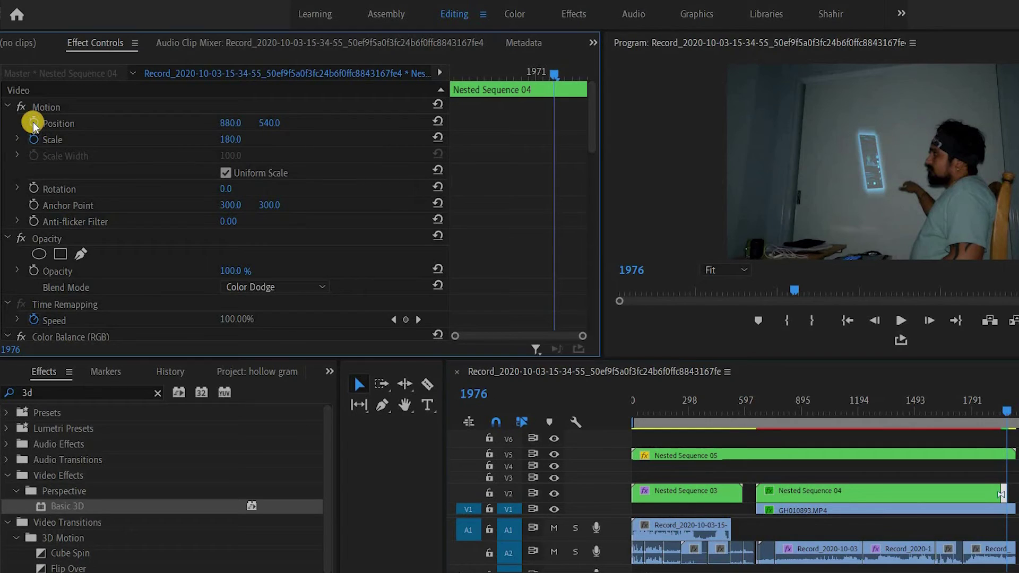
click(34, 123)
drag(227, 139, 85, 185)
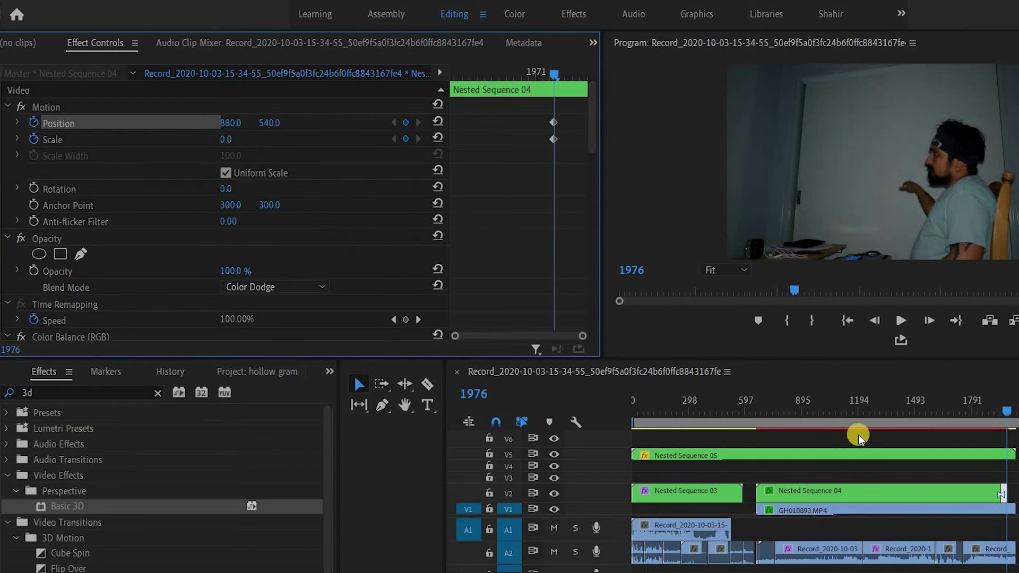
- Review the hologram's ending around frames 1922 to 2015, checking the short end piece and the footage clip below it
drag(1002, 412, 976, 417)
key(space)
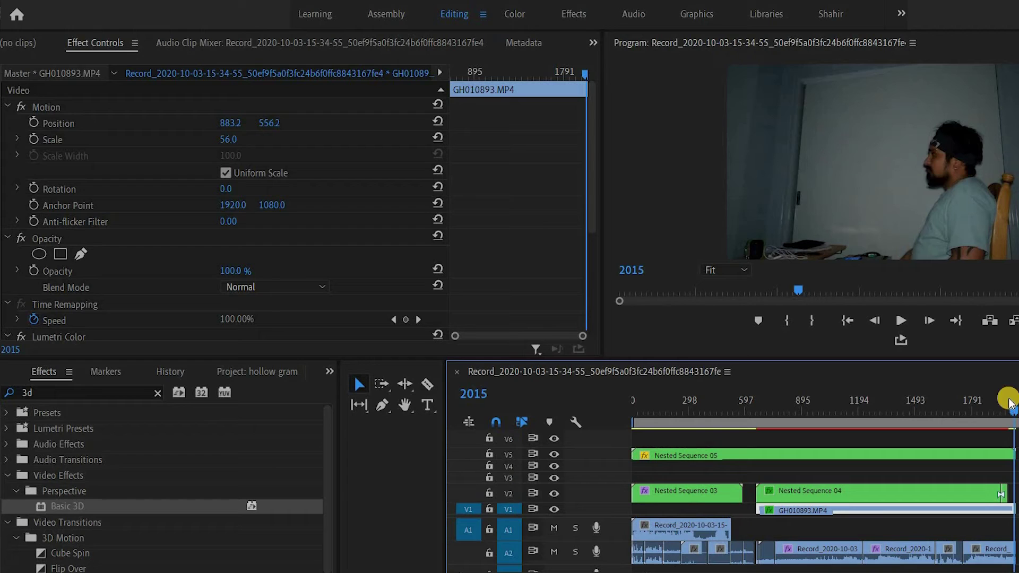
click(996, 412)
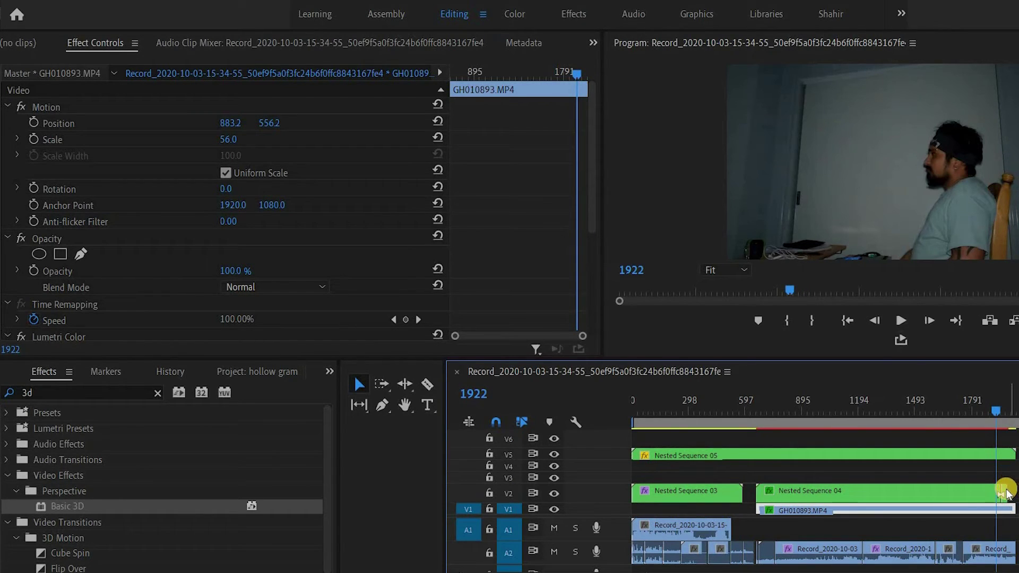
click(1005, 496)
click(1011, 508)
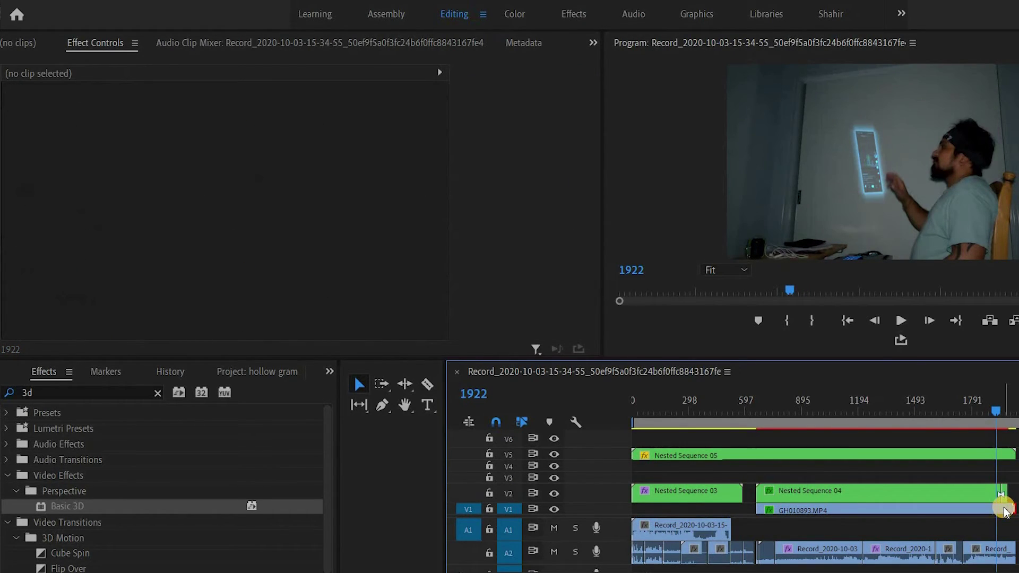
click(1004, 511)
- Scrub through the hologram section from frame 660, and play the sequence from frame 0 up to frame 1224
drag(920, 412, 754, 438)
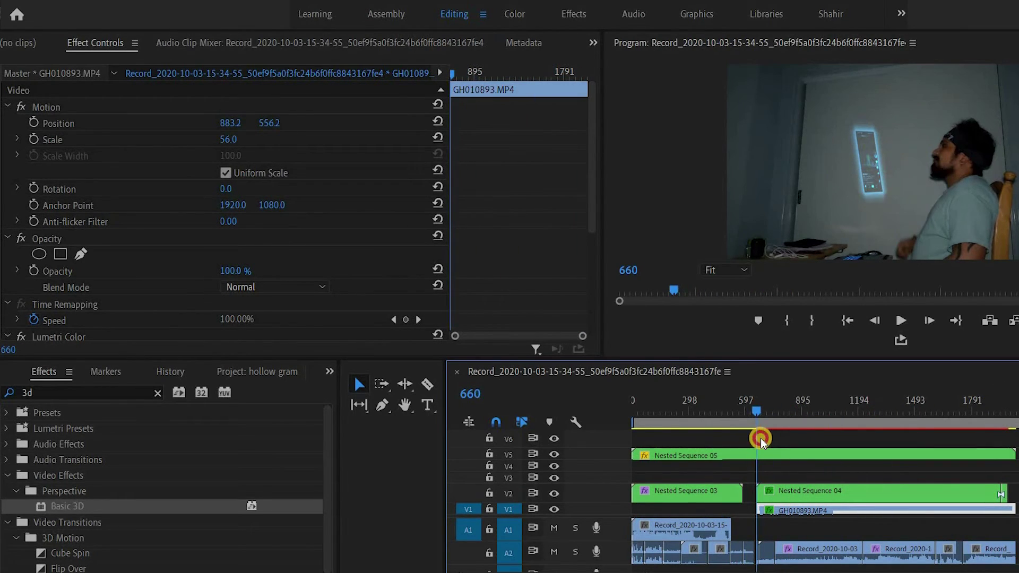
click(867, 449)
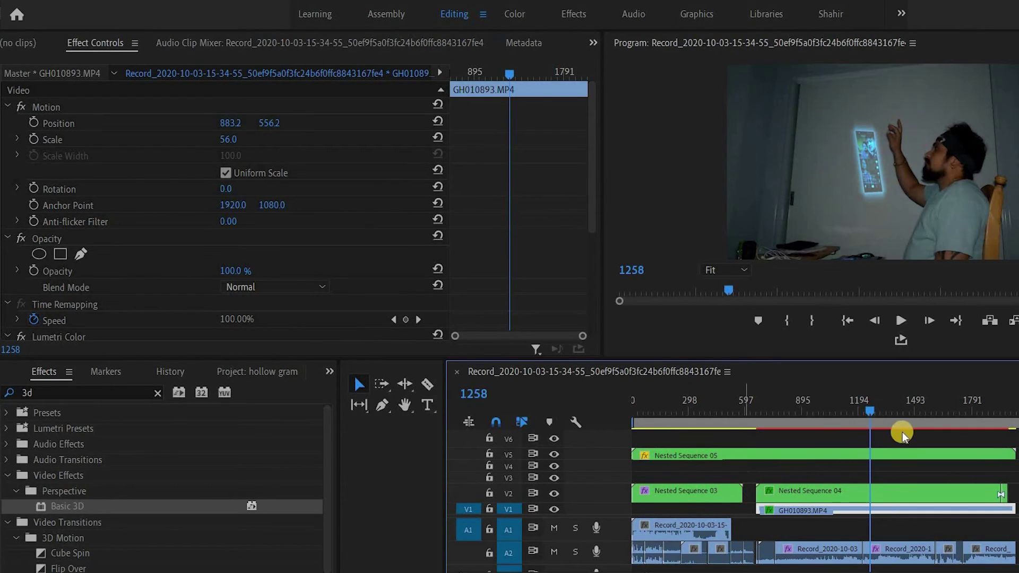
drag(868, 411, 902, 451)
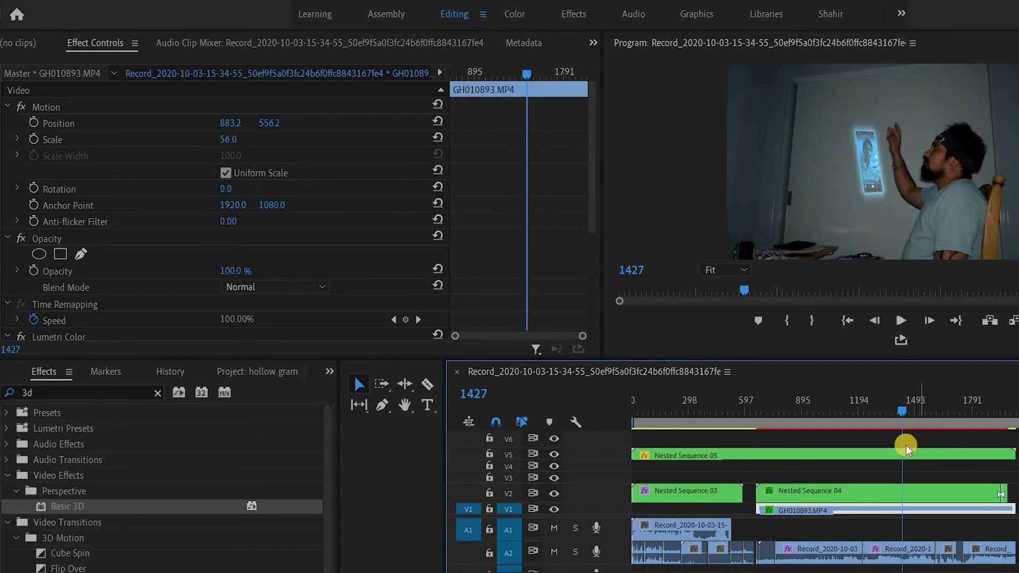
drag(903, 412, 588, 457)
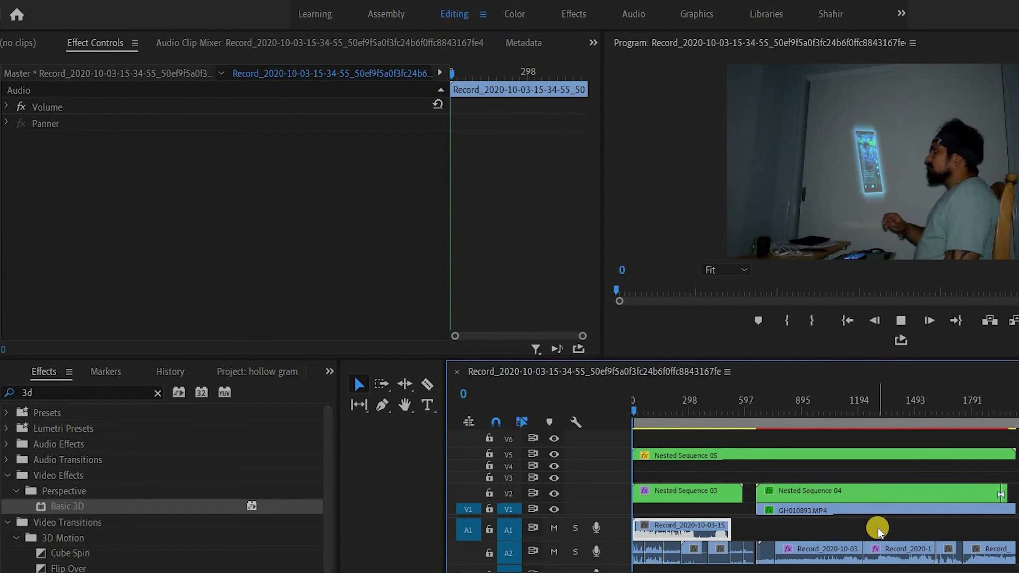
key(space)
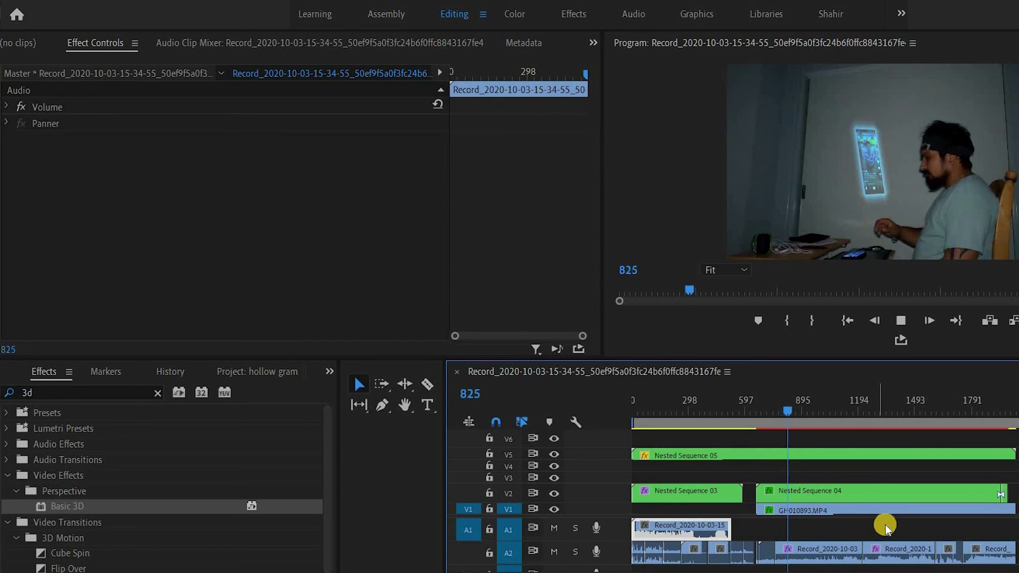
click(970, 514)
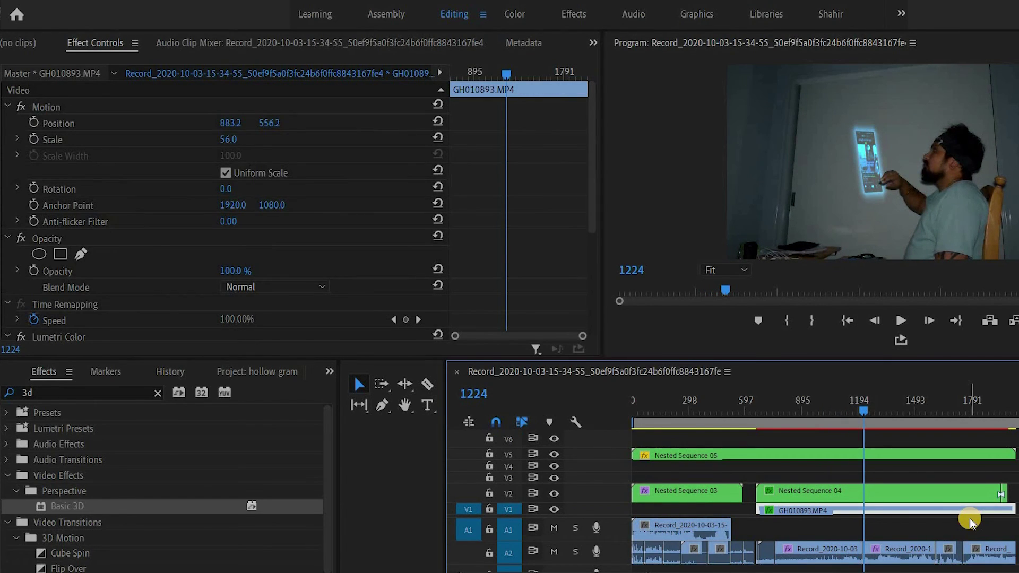
- Save the project and fit the whole sequence in the timeline view
key(ctrl+s)
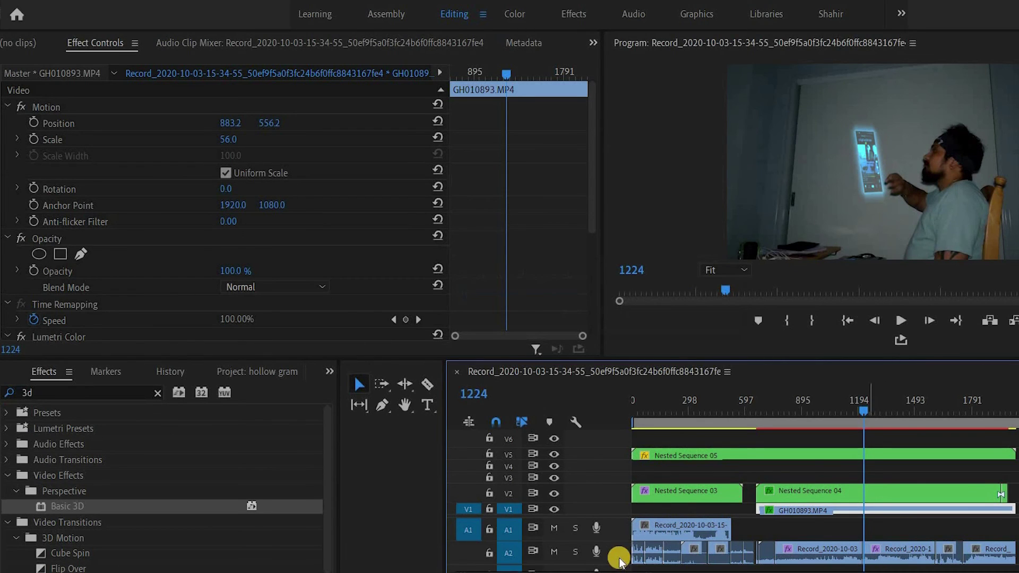
key(backslash)
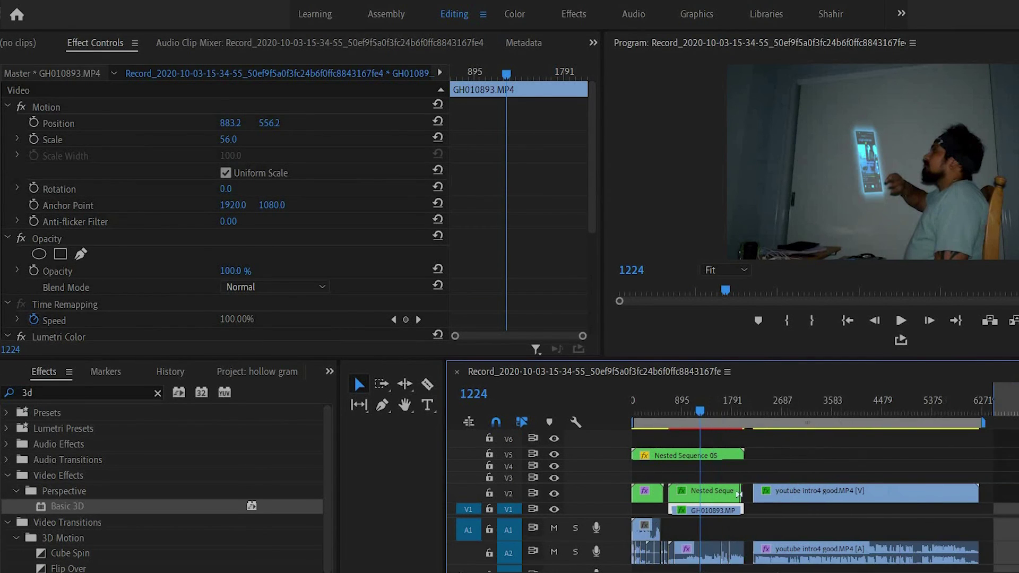